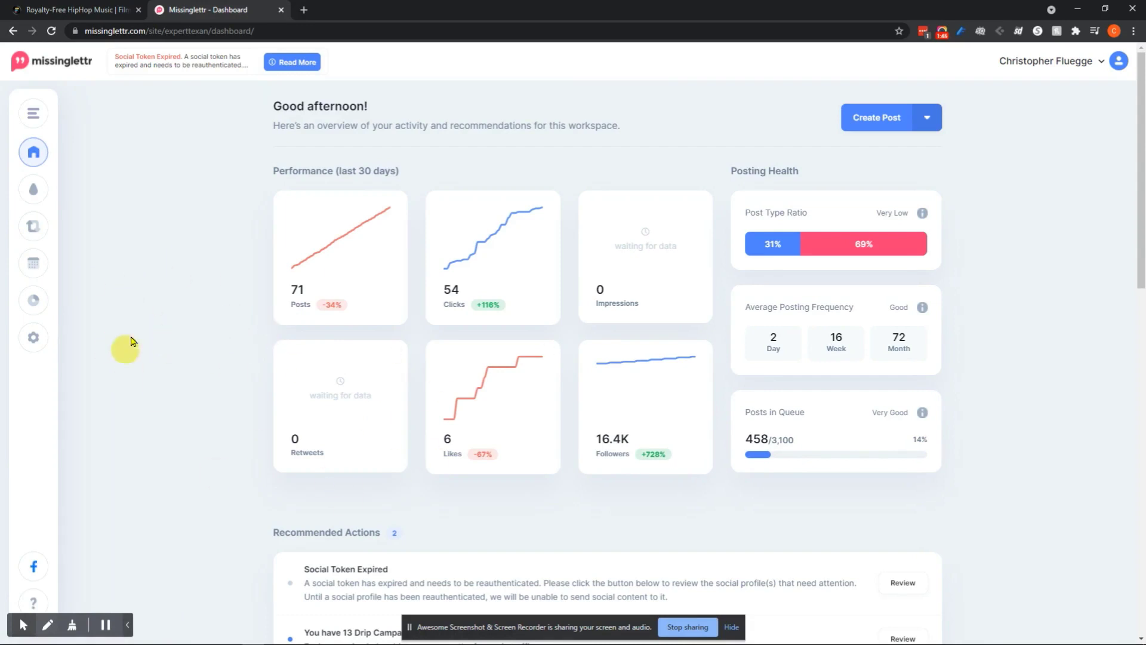
- Examine the dashboard's performance figures, recommended actions, curated post suggestions and the posts due next
{"action": "scroll", "coordinate": [138, 316], "scroll_direction": "down", "scroll_amount": 15}
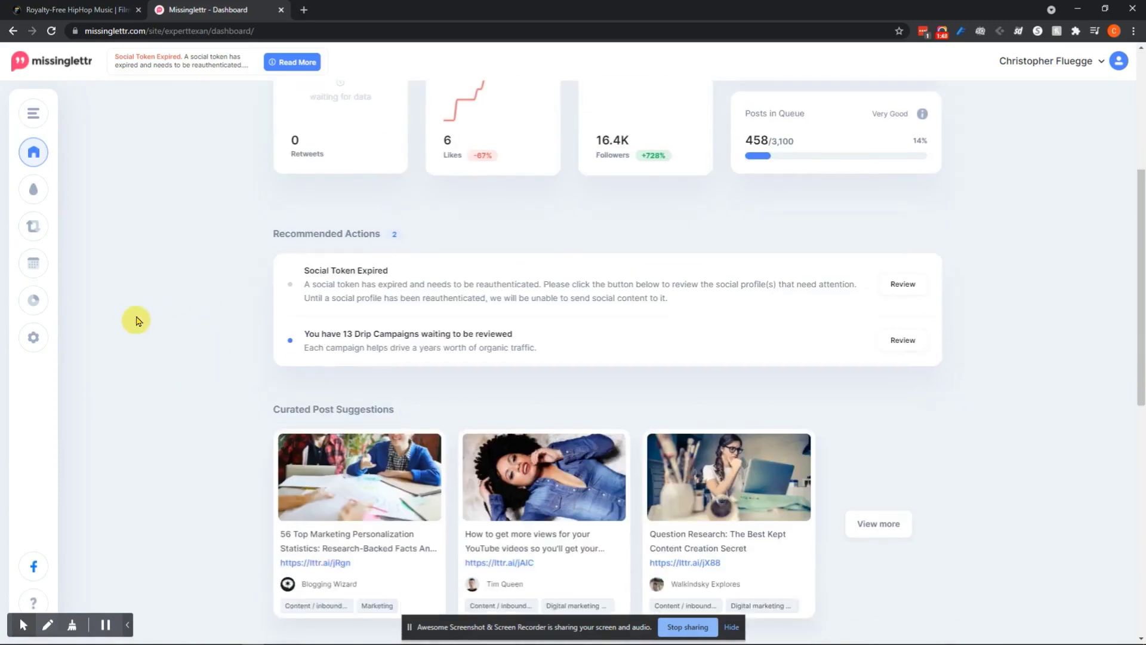
{"action": "scroll", "coordinate": [134, 317], "scroll_direction": "up", "scroll_amount": 15}
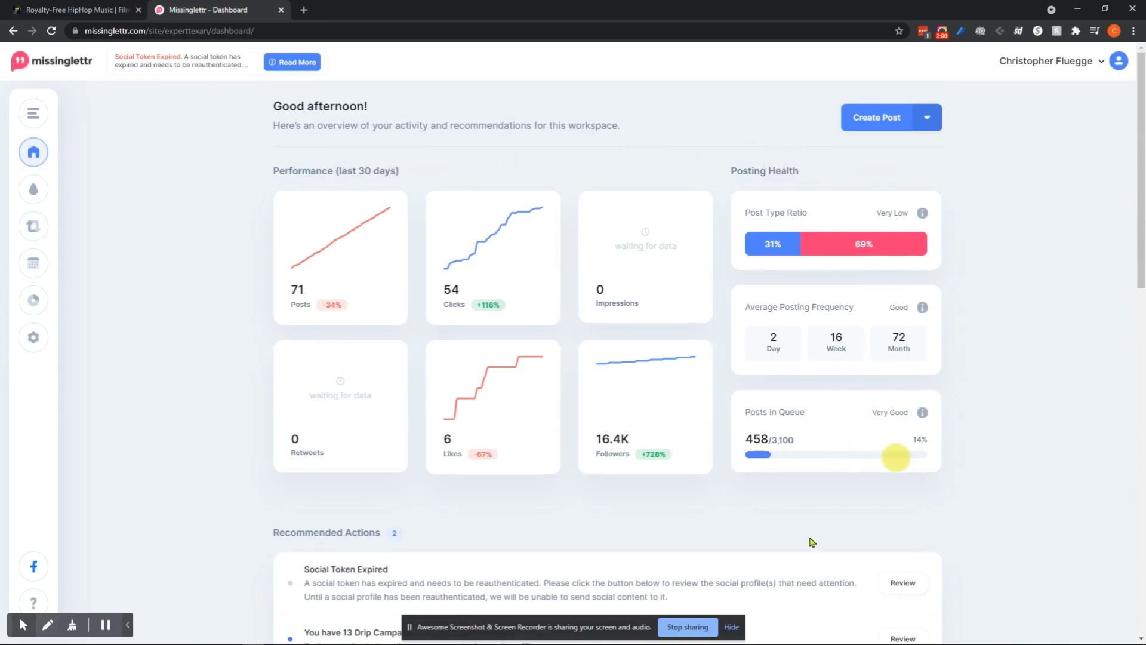
{"action": "scroll", "coordinate": [199, 425], "scroll_direction": "down", "scroll_amount": 1}
{"action": "scroll", "coordinate": [199, 425], "scroll_direction": "down", "scroll_amount": 4}
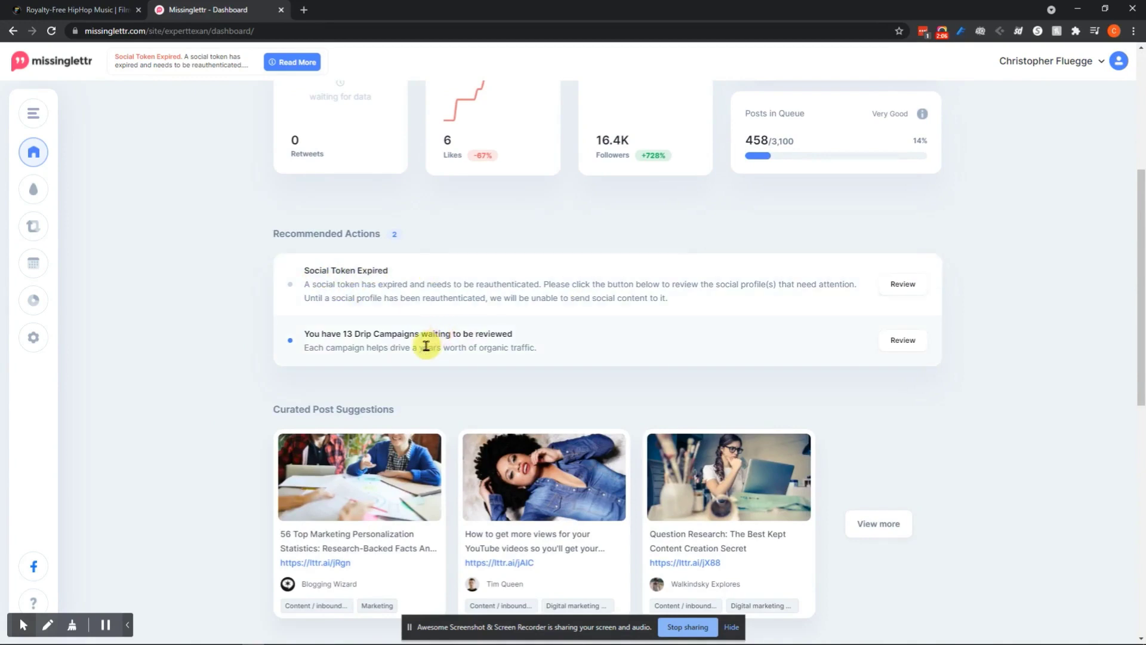
{"action": "scroll", "coordinate": [696, 332], "scroll_direction": "down", "scroll_amount": 2}
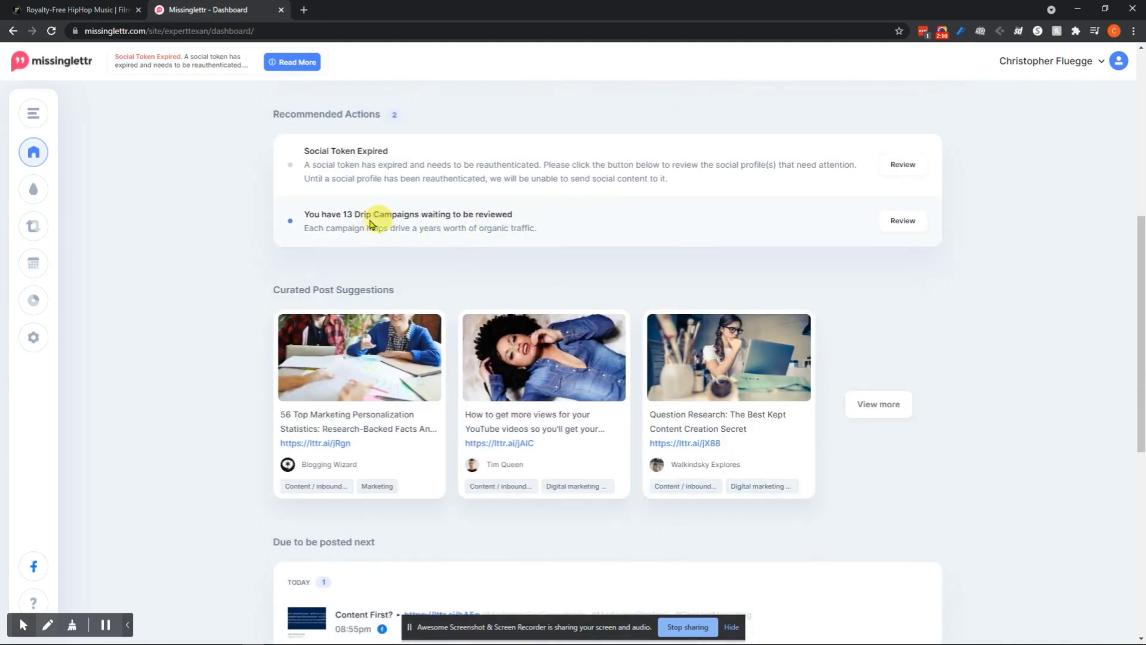
{"action": "scroll", "coordinate": [145, 346], "scroll_direction": "down", "scroll_amount": 1}
{"action": "scroll", "coordinate": [145, 346], "scroll_direction": "down", "scroll_amount": 3}
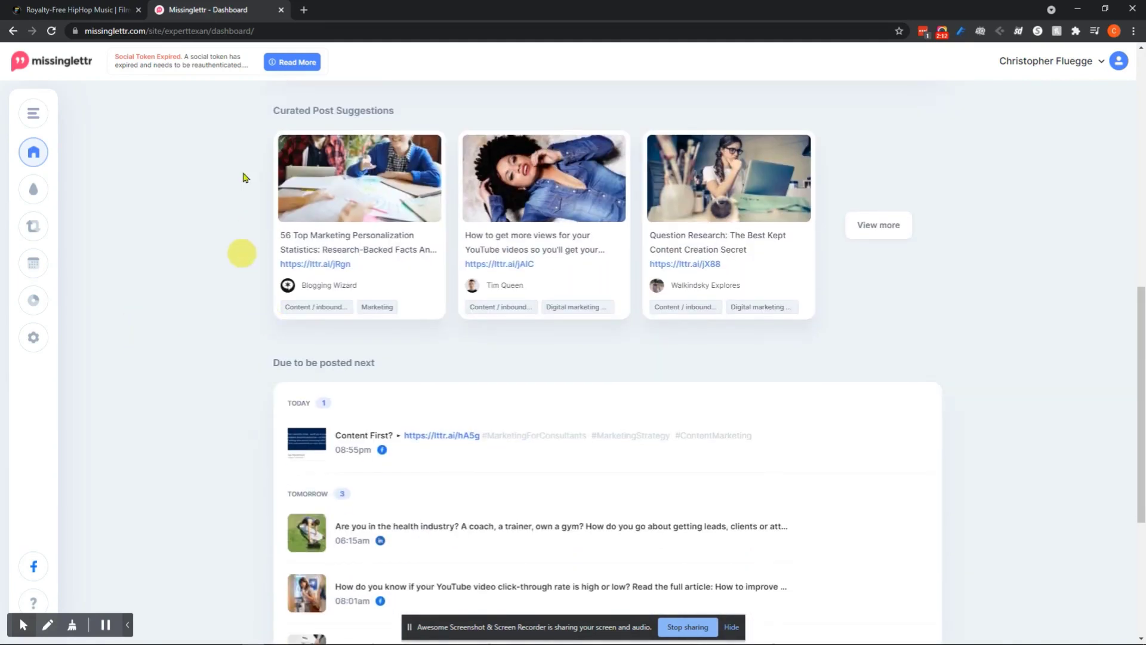
{"action": "mouse_move", "coordinate": [327, 256]}
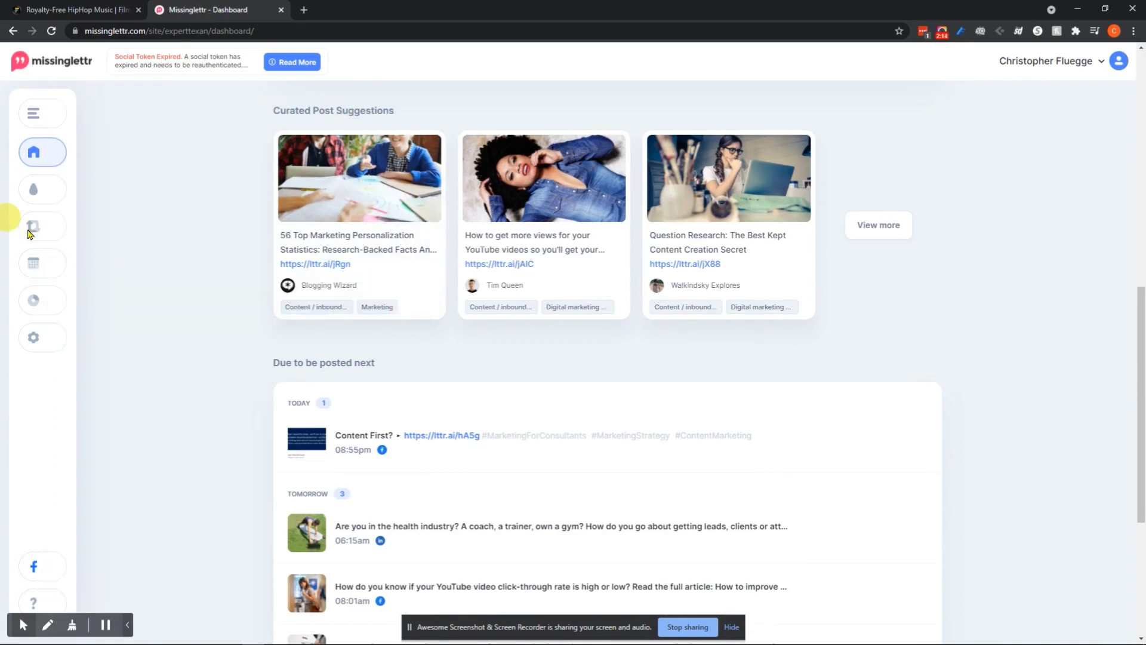
{"action": "mouse_move", "coordinate": [34, 225]}
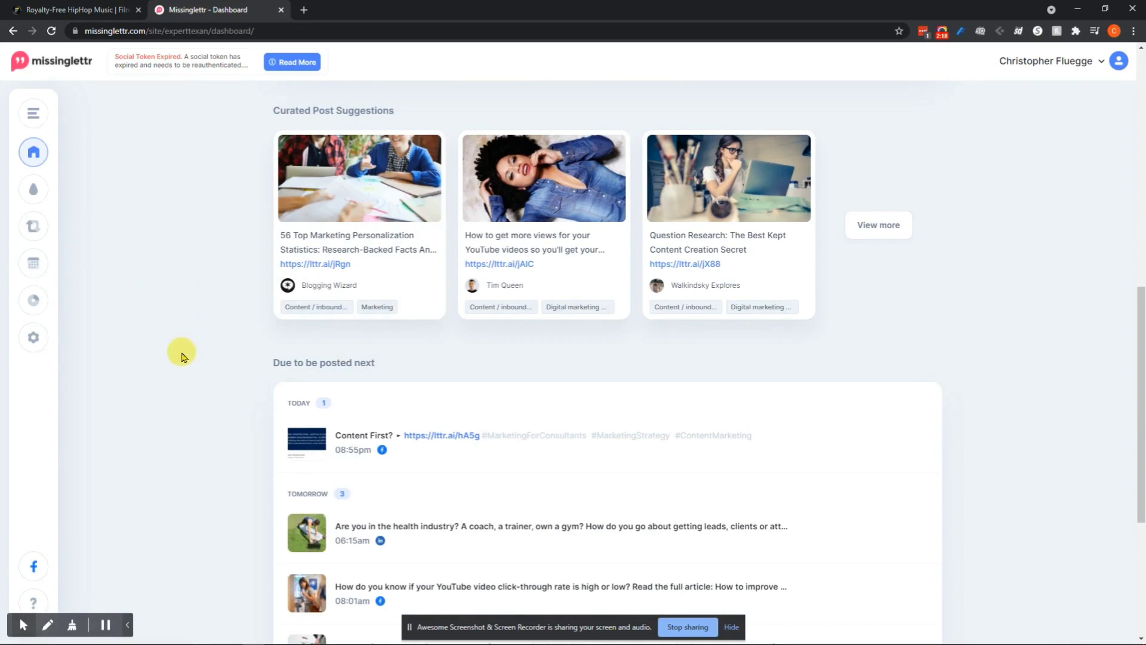
{"action": "scroll", "coordinate": [181, 358], "scroll_direction": "down", "scroll_amount": 3}
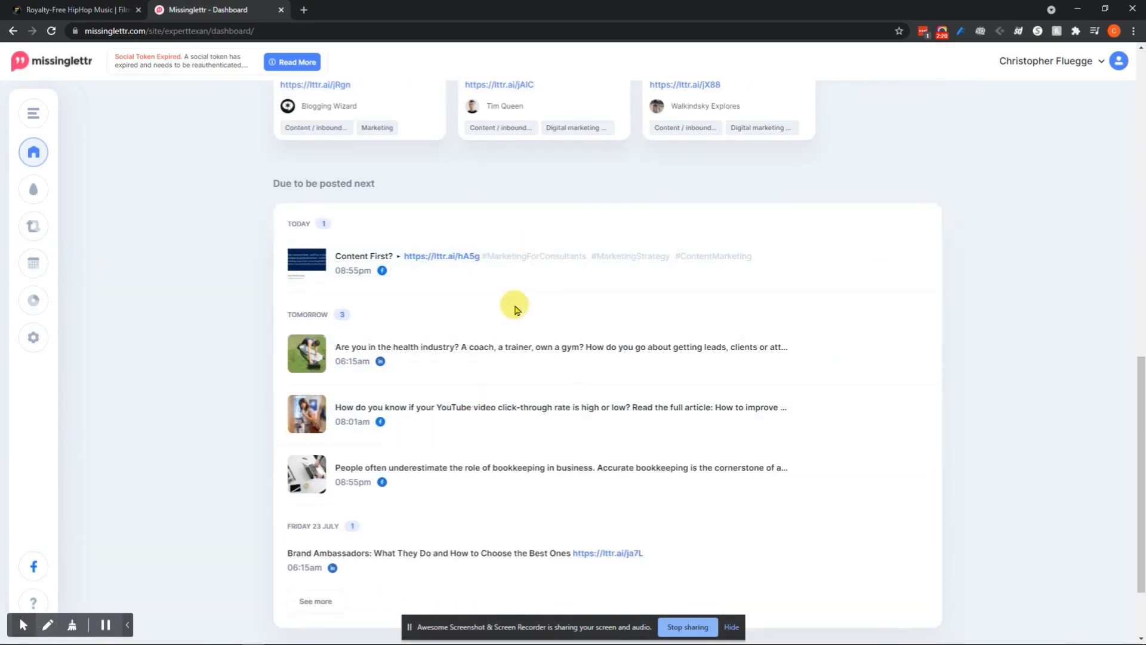
{"action": "mouse_move", "coordinate": [532, 277]}
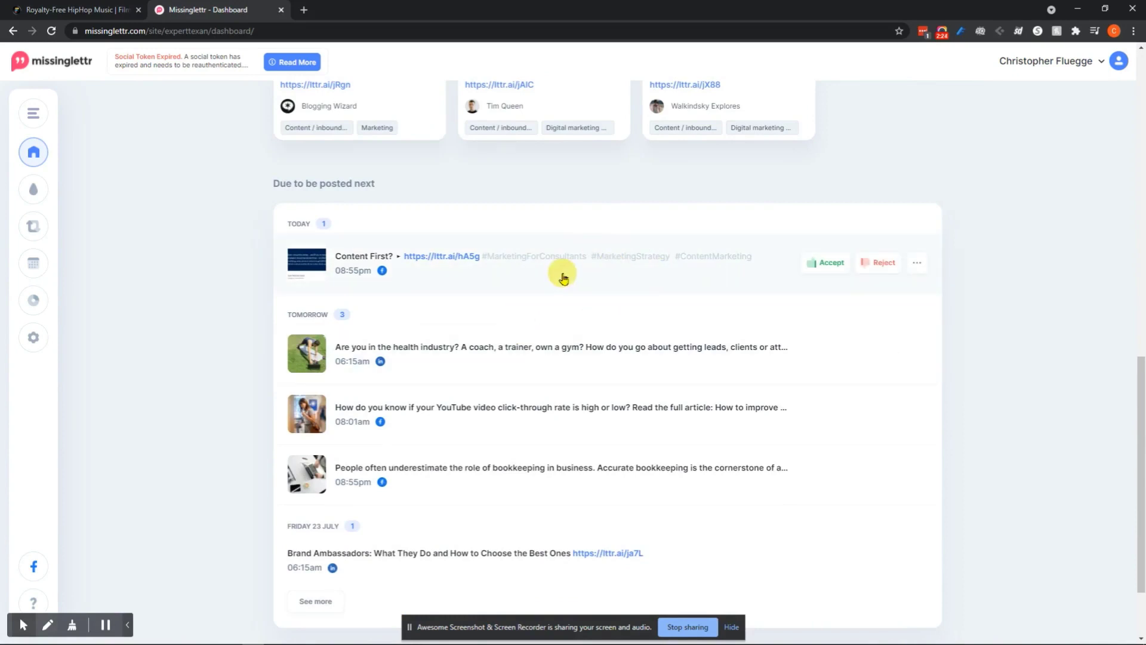
{"action": "mouse_move", "coordinate": [569, 379]}
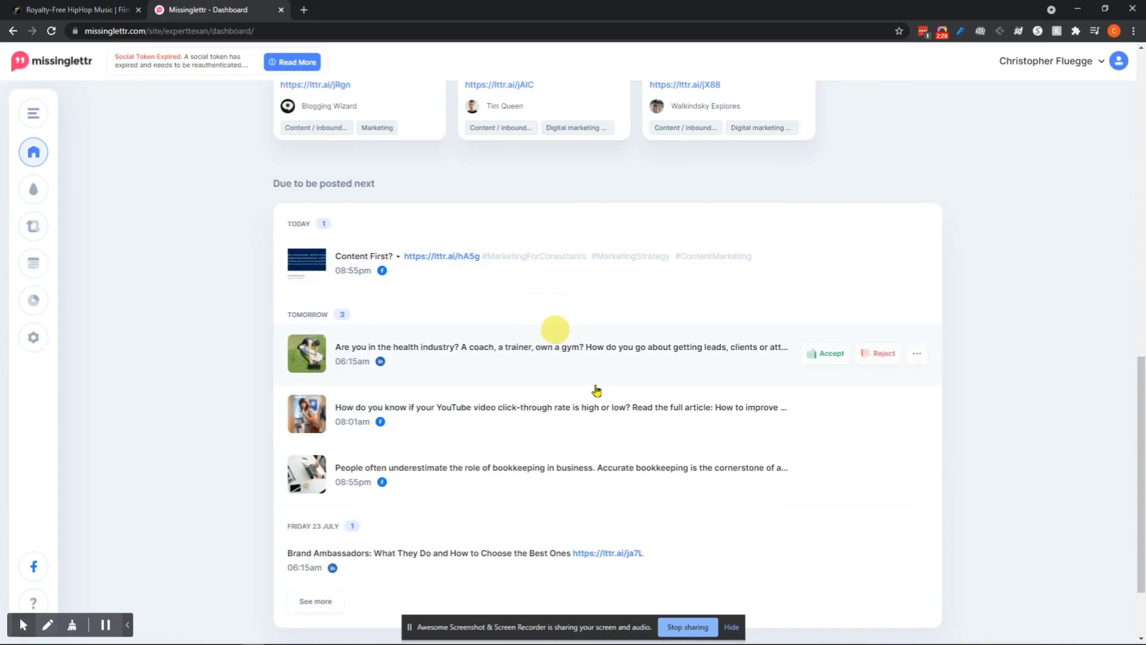
{"action": "mouse_move", "coordinate": [608, 461]}
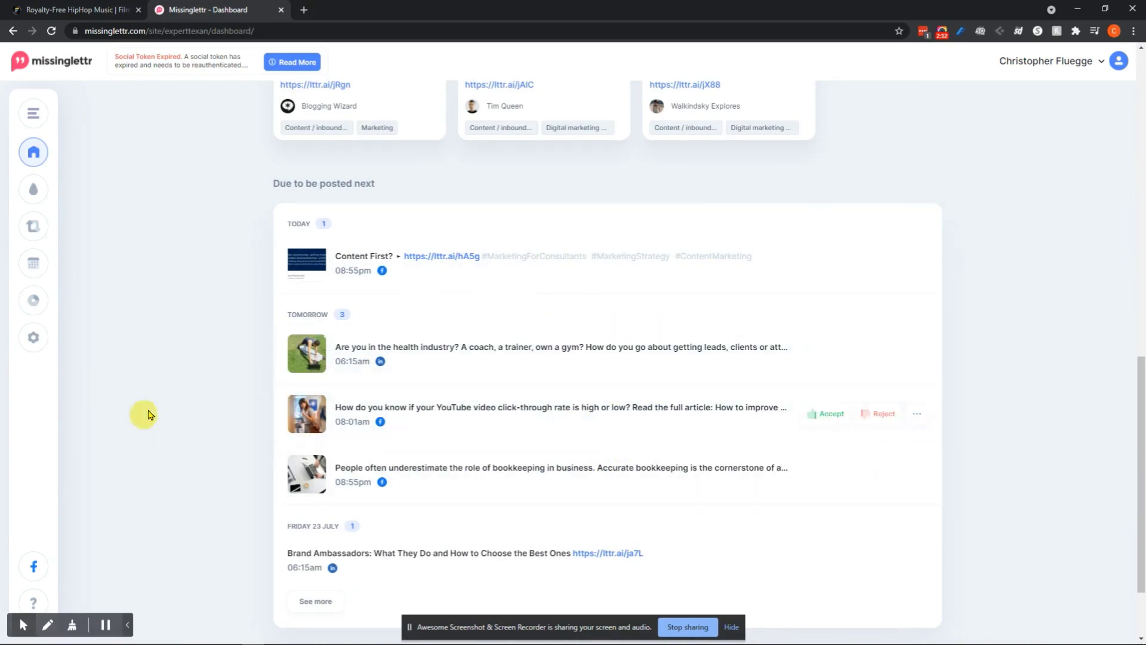
{"action": "scroll", "coordinate": [206, 293], "scroll_direction": "up", "scroll_amount": 12}
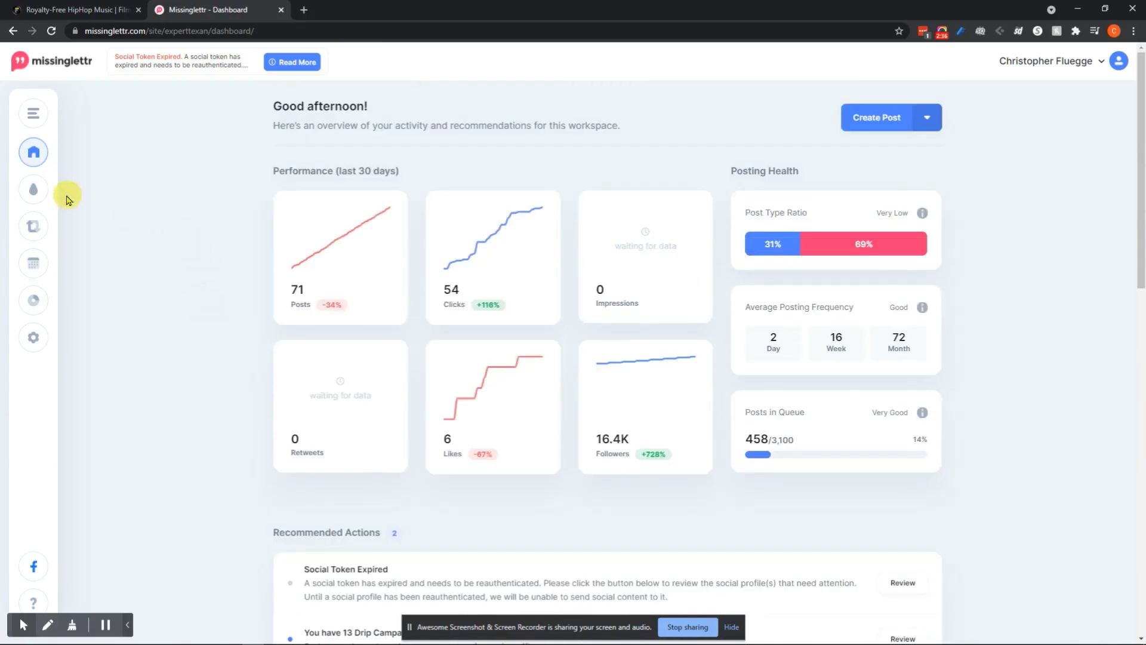
- Open the active drip campaign "How To Improve Your Google My Business Listing | Local Business Marketing"
{"action": "left_click", "coordinate": [84, 186]}
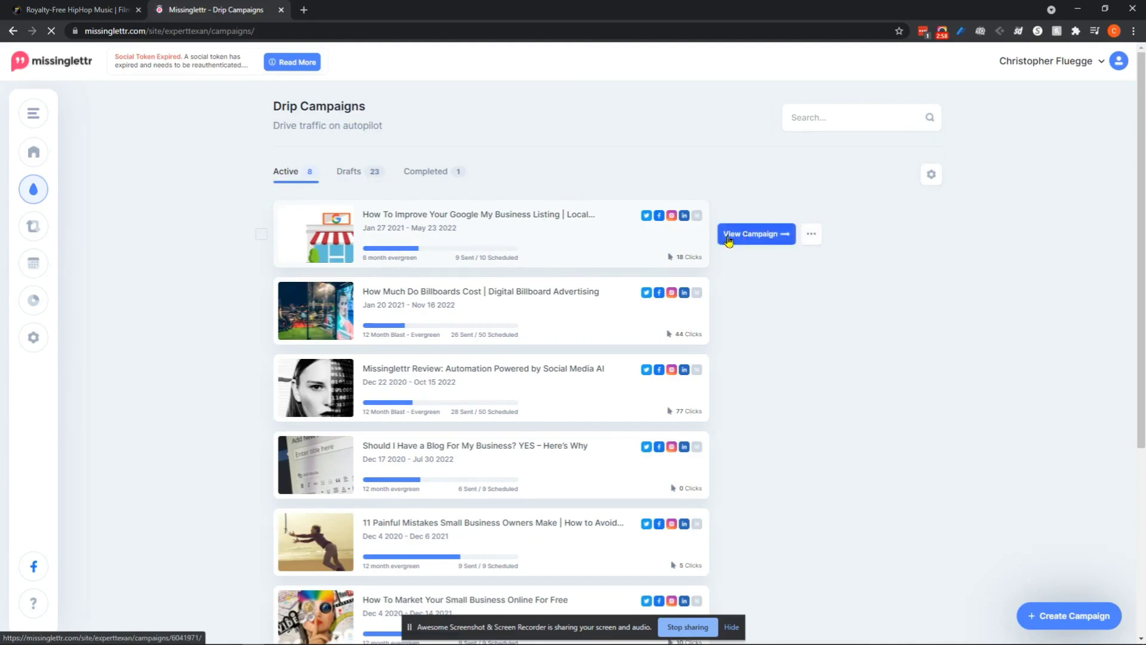
{"action": "left_click", "coordinate": [762, 239]}
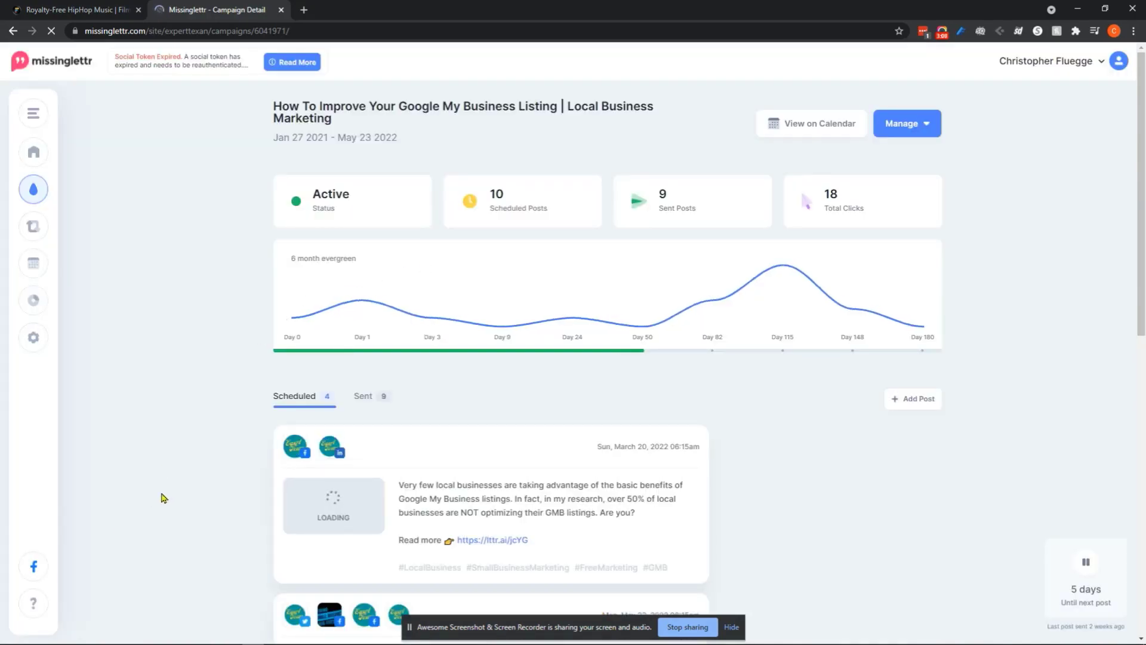
{"action": "mouse_move", "coordinate": [452, 289]}
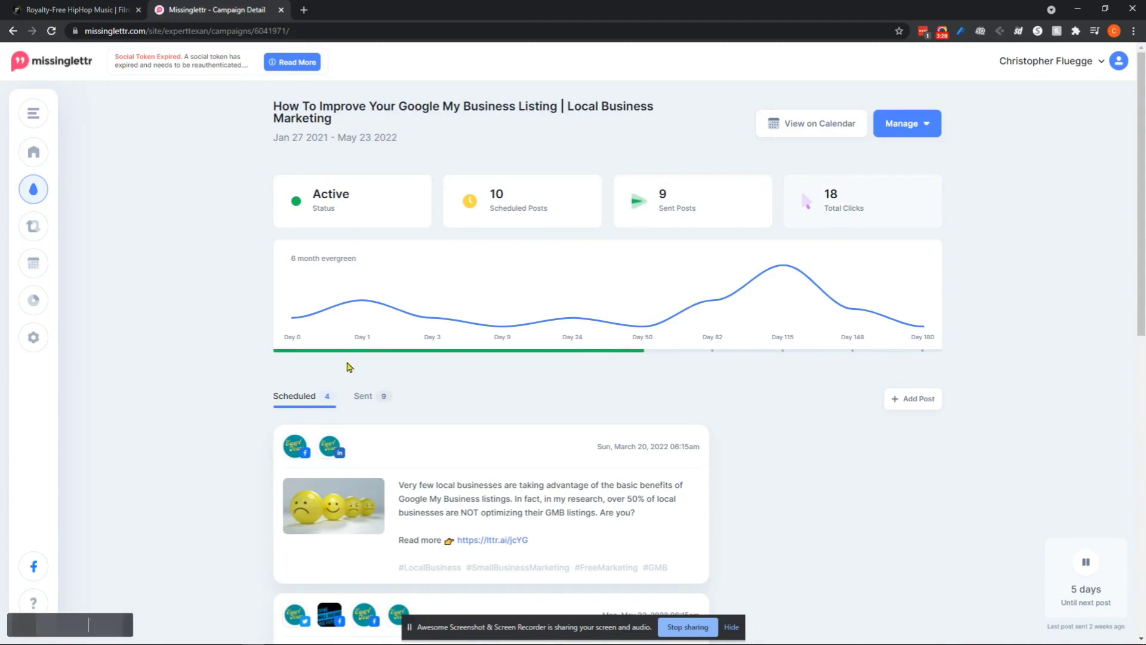
{"action": "mouse_move", "coordinate": [26, 624]}
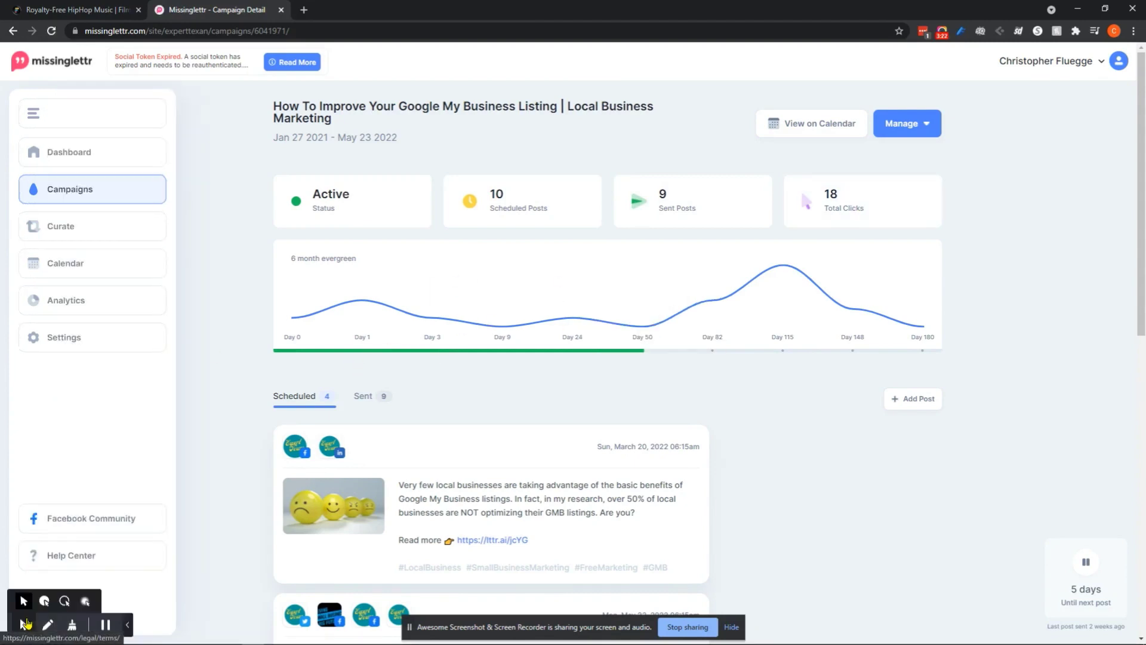
{"action": "left_click", "coordinate": [44, 601]}
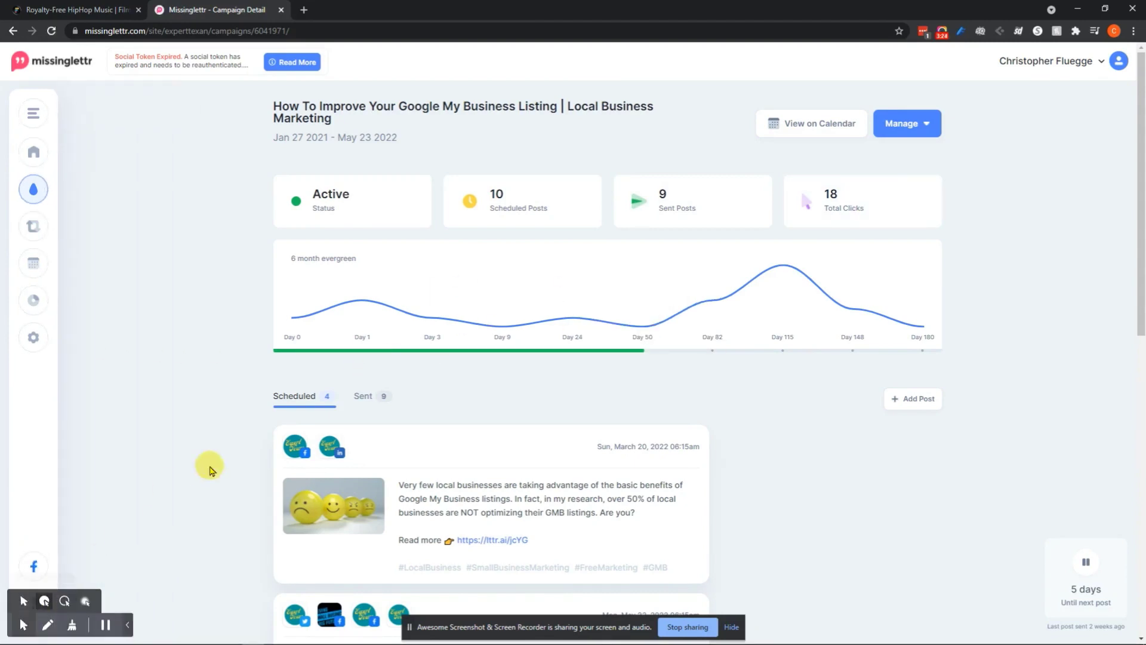
- Examine the campaign's scheduled posts and the daily per-profile details on its 6 month evergreen timeline
{"action": "scroll", "coordinate": [636, 361], "scroll_direction": "down", "scroll_amount": 1}
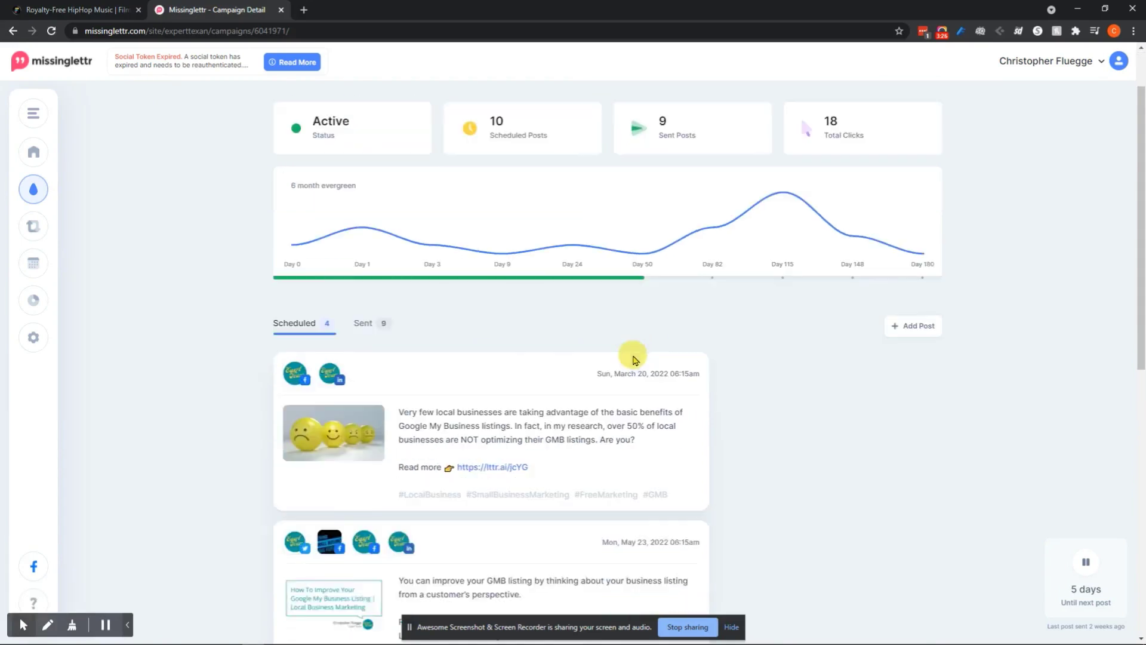
{"action": "scroll", "coordinate": [637, 361], "scroll_direction": "down", "scroll_amount": 2}
{"action": "scroll", "coordinate": [461, 318], "scroll_direction": "down", "scroll_amount": 1}
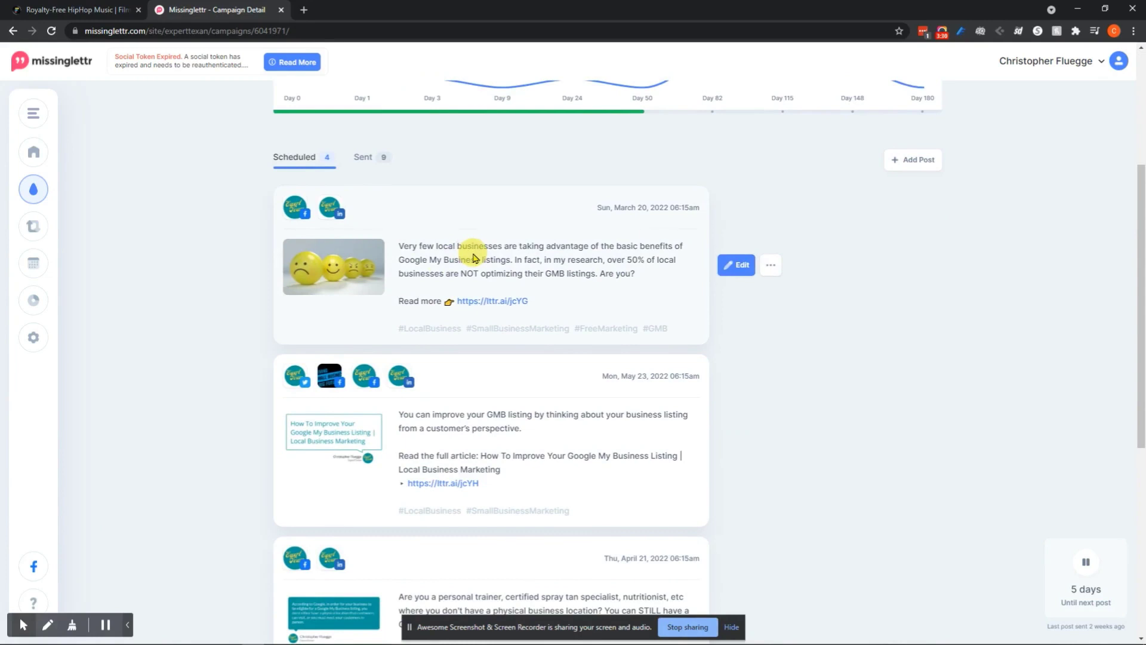
{"action": "scroll", "coordinate": [474, 258], "scroll_direction": "up", "scroll_amount": 4}
{"action": "mouse_move", "coordinate": [520, 308]}
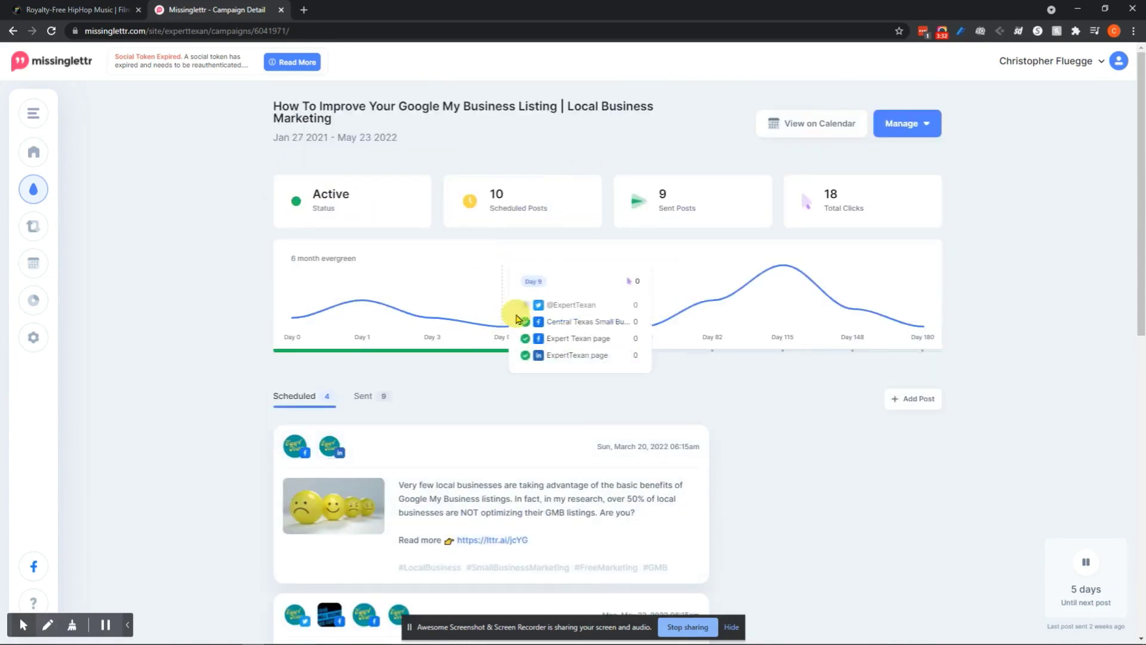
{"action": "mouse_move", "coordinate": [597, 285]}
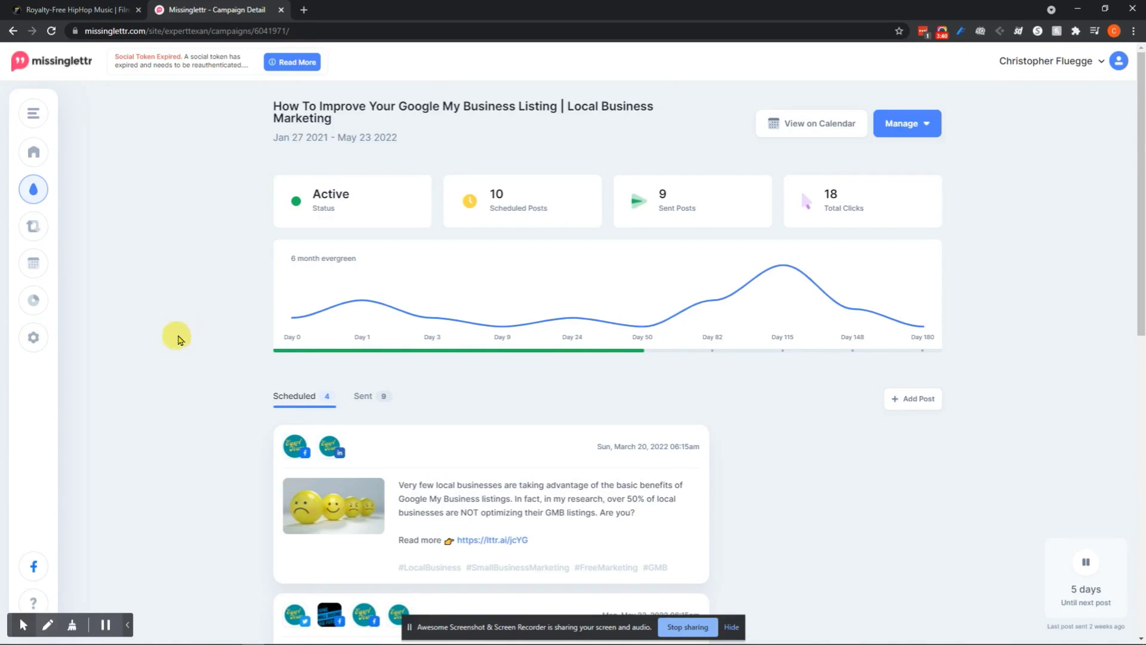
{"action": "scroll", "coordinate": [182, 325], "scroll_direction": "down", "scroll_amount": 1}
{"action": "scroll", "coordinate": [182, 325], "scroll_direction": "down", "scroll_amount": 1}
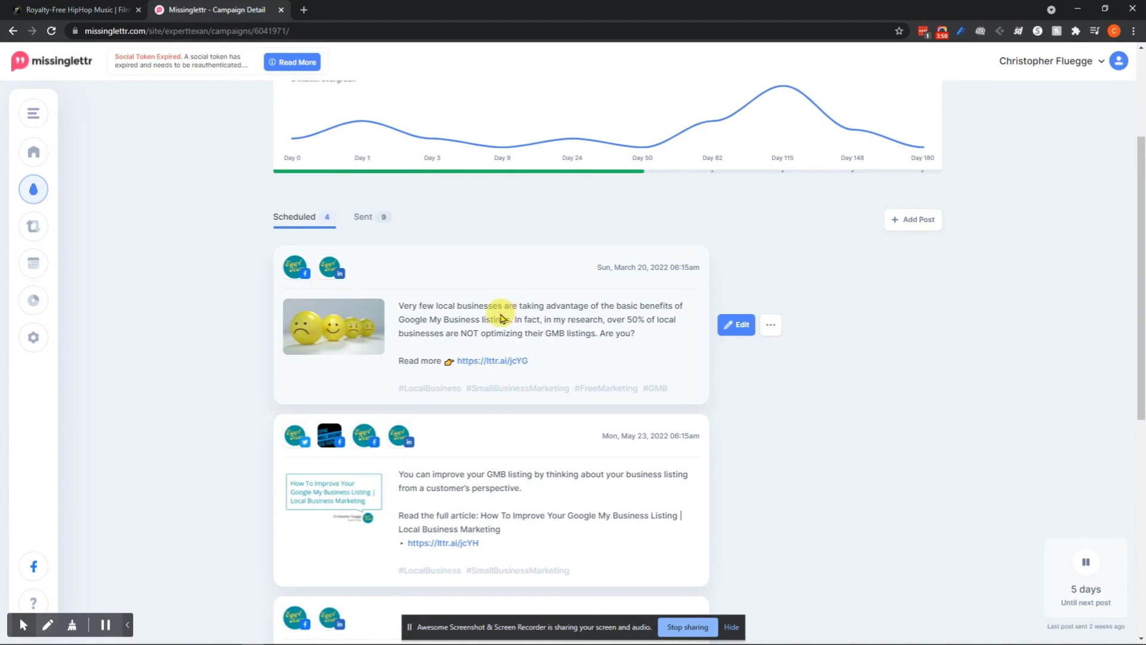
{"action": "scroll", "coordinate": [502, 310], "scroll_direction": "down", "scroll_amount": 4}
{"action": "scroll", "coordinate": [514, 412], "scroll_direction": "down", "scroll_amount": 4}
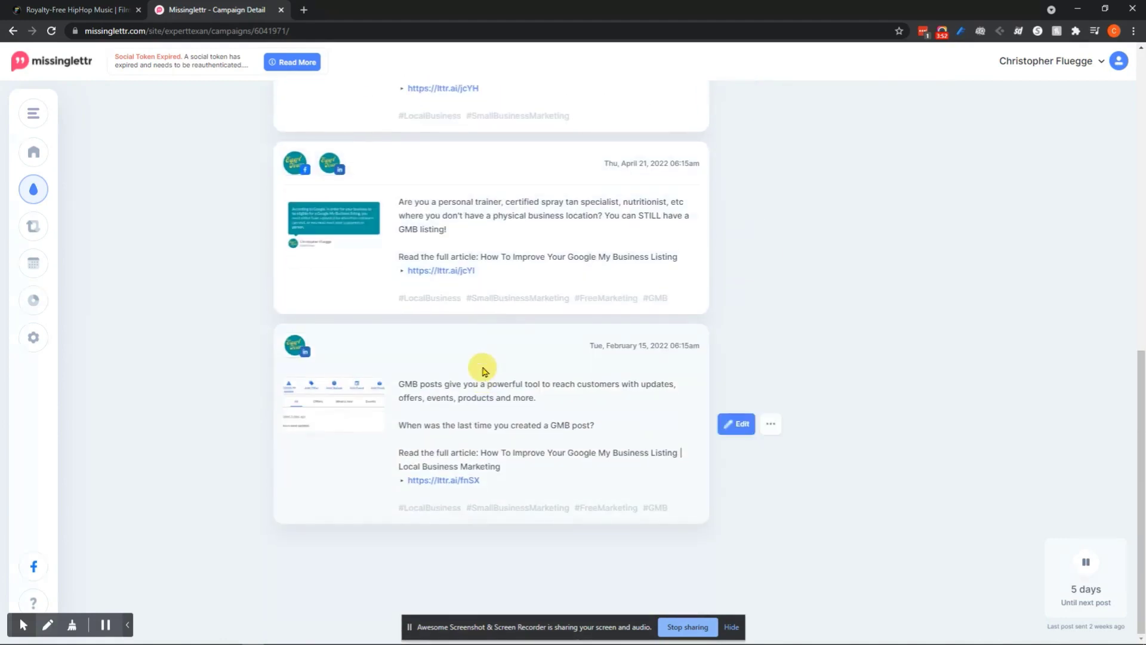
{"action": "scroll", "coordinate": [482, 370], "scroll_direction": "up", "scroll_amount": 12}
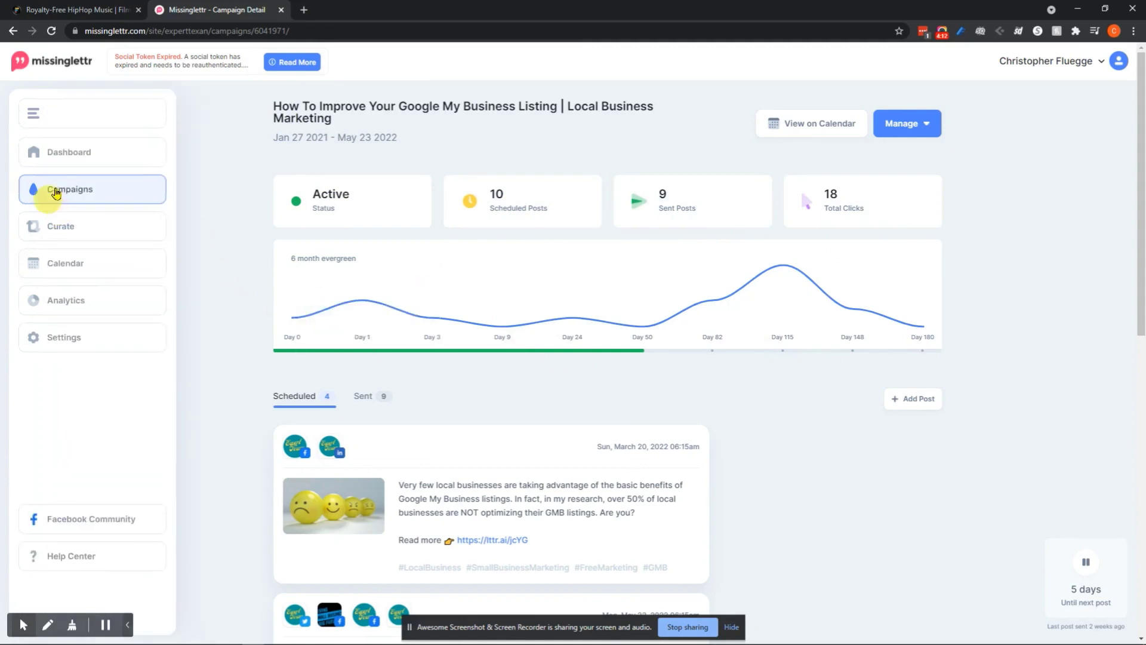
- Open the setup of the draft drip campaign "13 FREE Things to Do in Waco (2021)"
{"action": "left_click", "coordinate": [56, 192]}
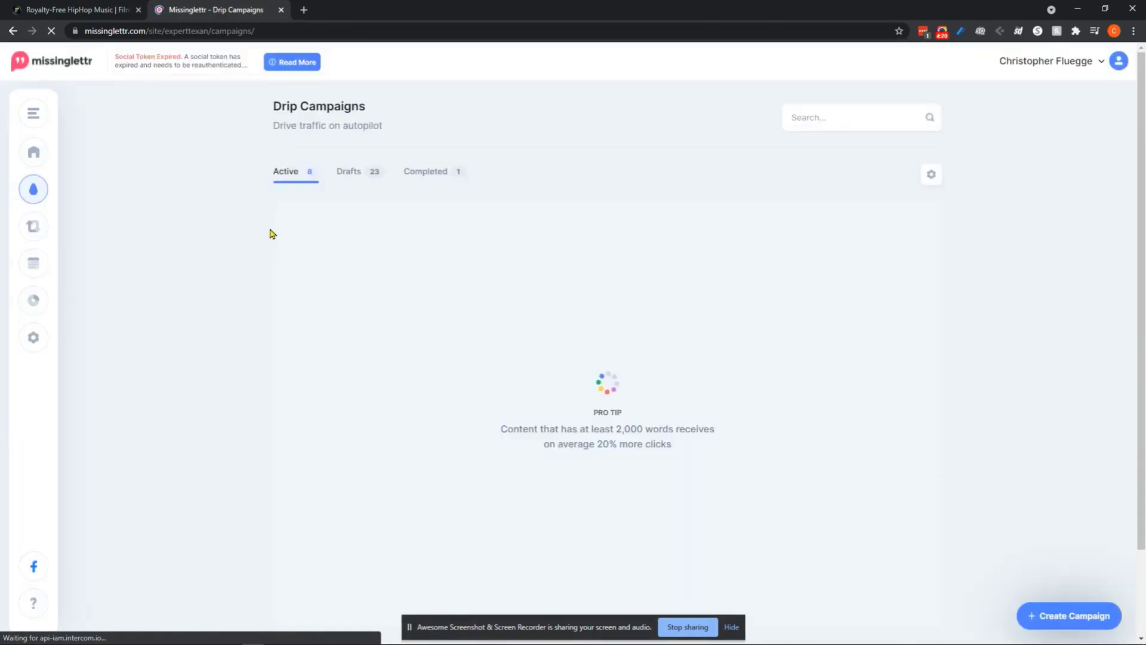
{"action": "left_click", "coordinate": [352, 174]}
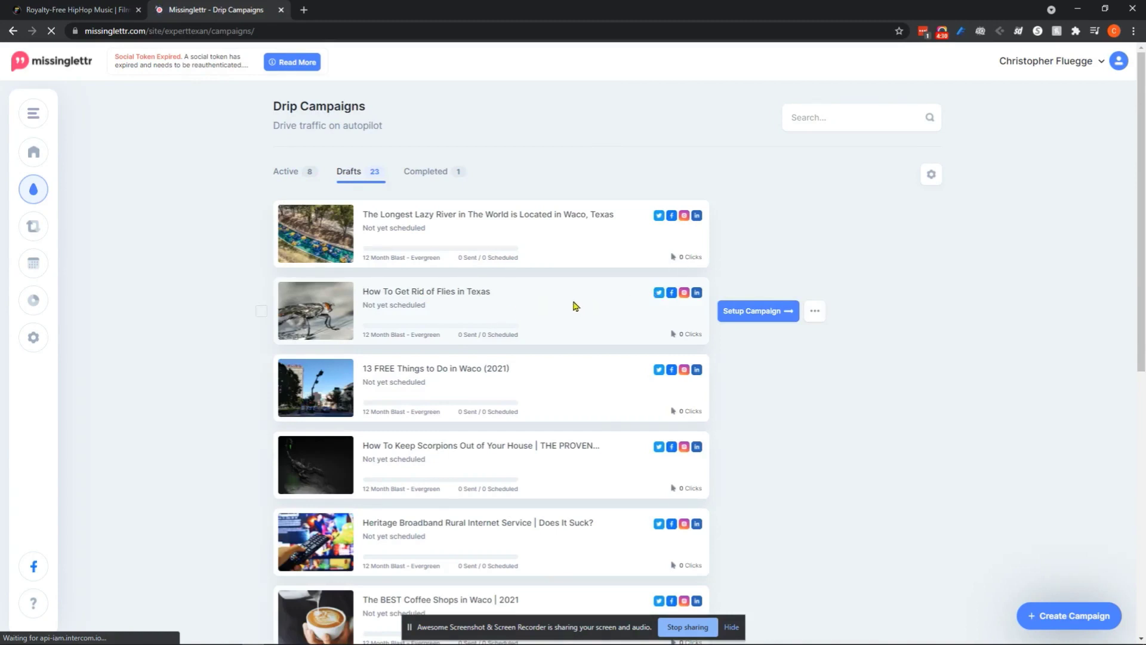
{"action": "scroll", "coordinate": [575, 306], "scroll_direction": "down", "scroll_amount": 2}
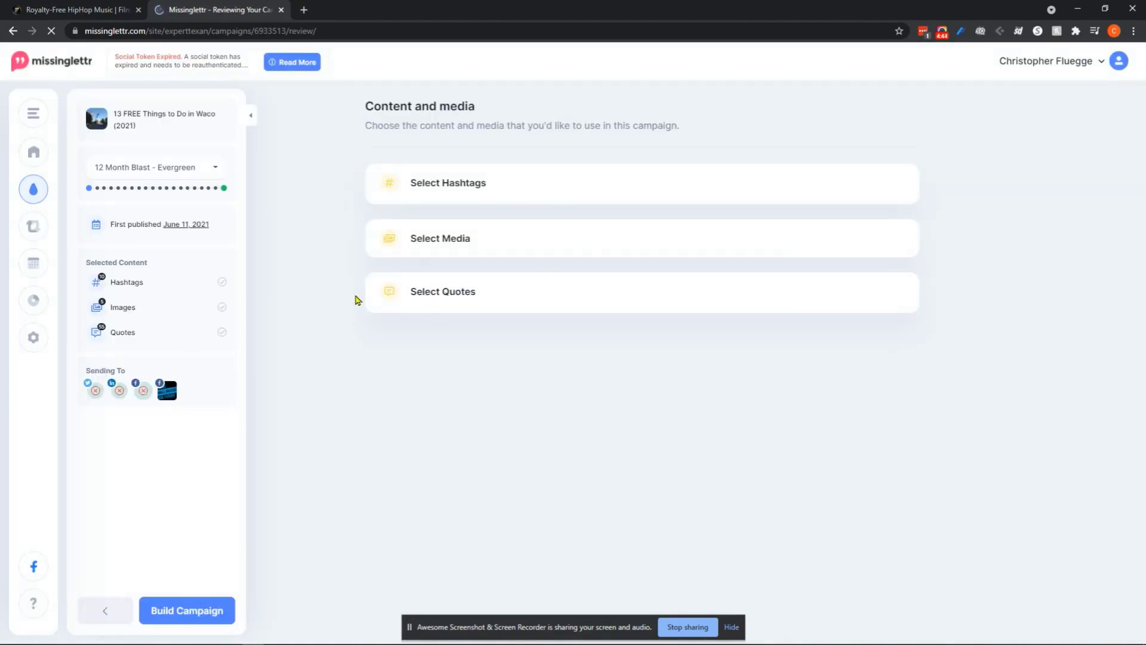
- Set the draft campaign's schedule to 2 week lite and close the list of schedules
{"action": "left_click", "coordinate": [146, 169]}
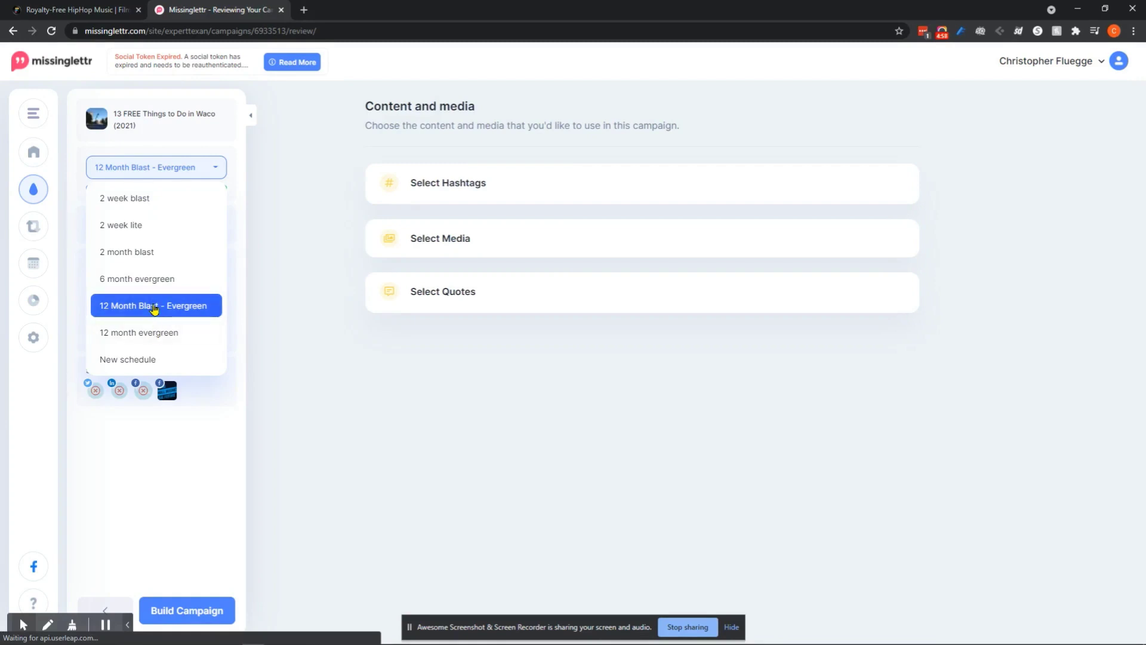
{"action": "left_click", "coordinate": [159, 225]}
{"action": "left_click", "coordinate": [158, 175]}
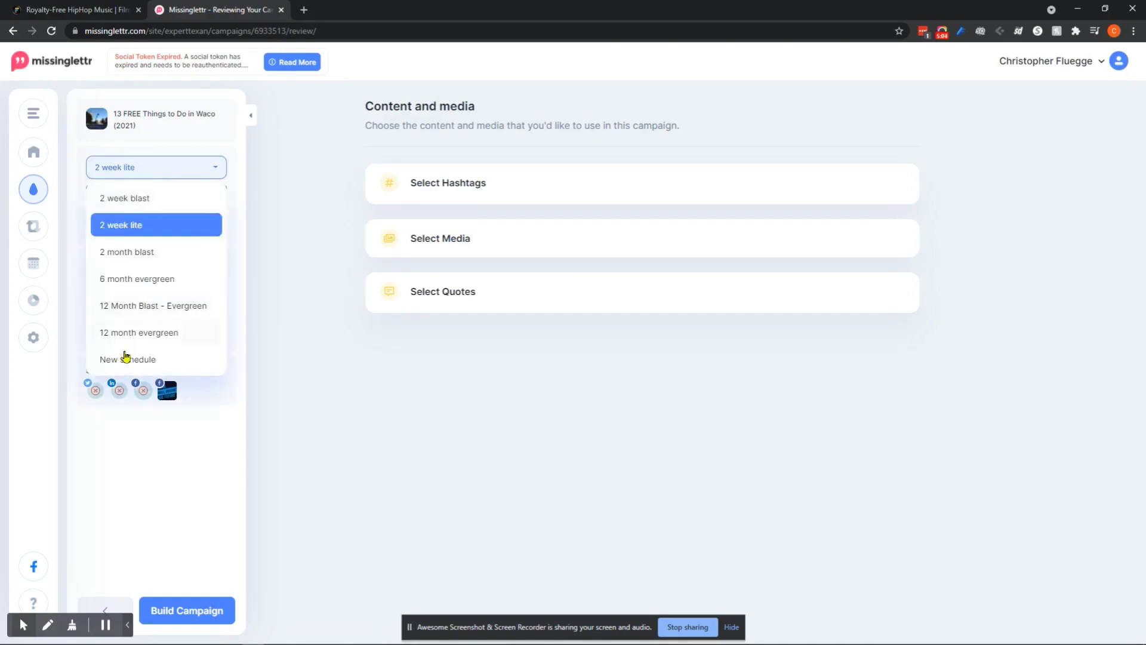
{"action": "left_click", "coordinate": [305, 297]}
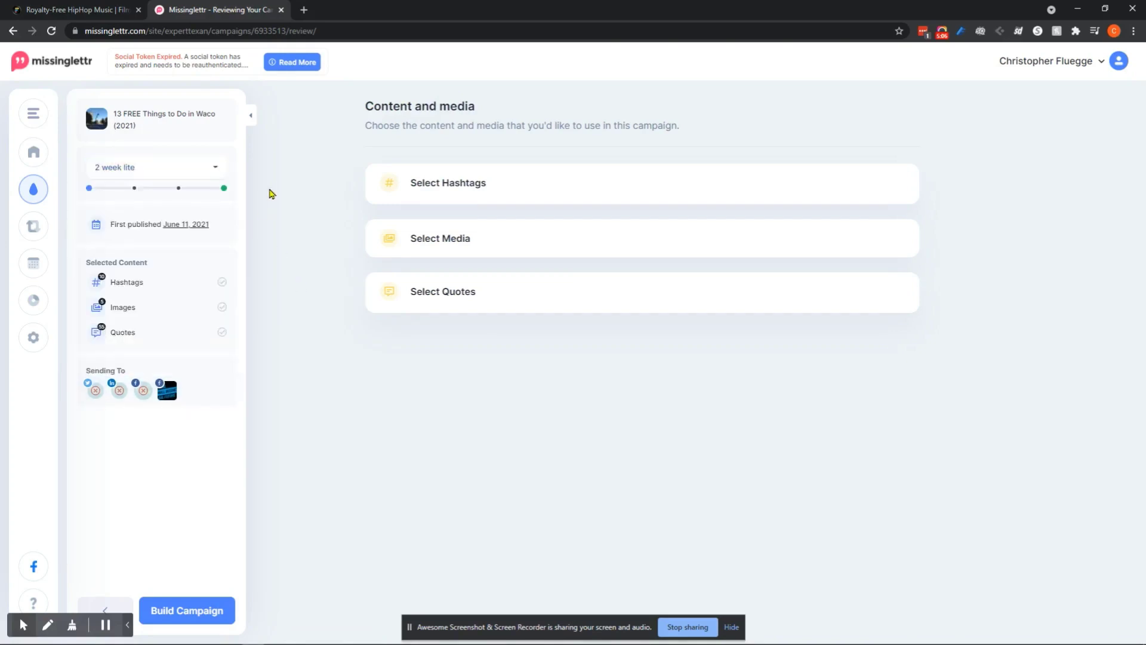
- Remove the six consecutive hashtags from #UnitedStatesDepartment through #ExpertTexan from the campaign
{"action": "left_click", "coordinate": [485, 187]}
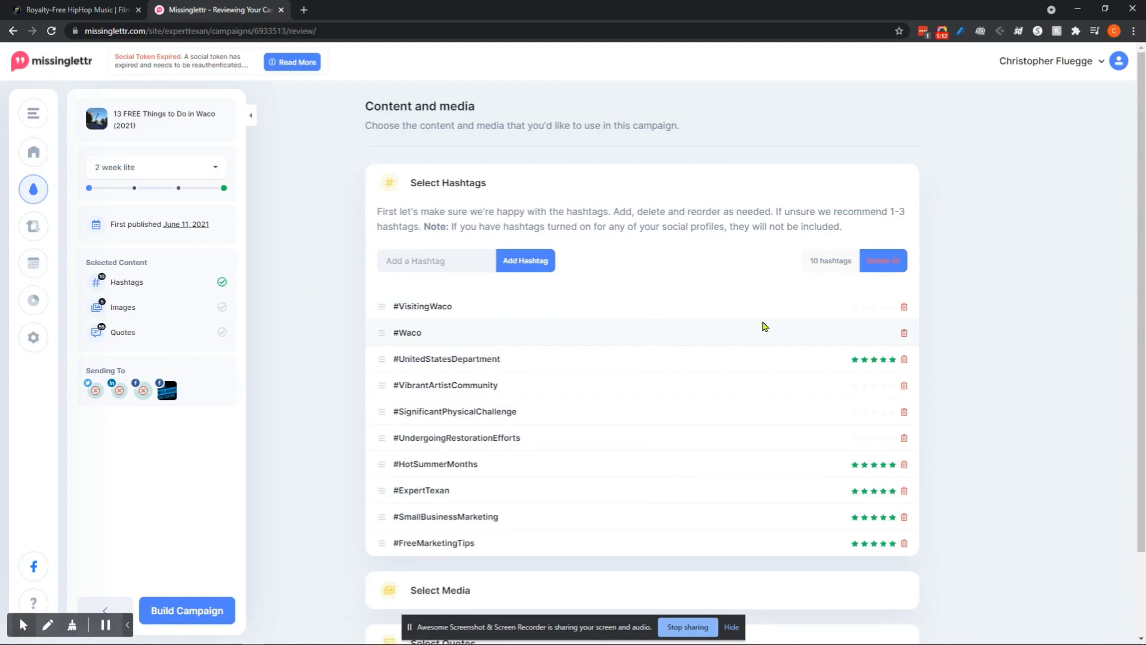
{"action": "left_click", "coordinate": [905, 360]}
{"action": "left_click", "coordinate": [905, 361]}
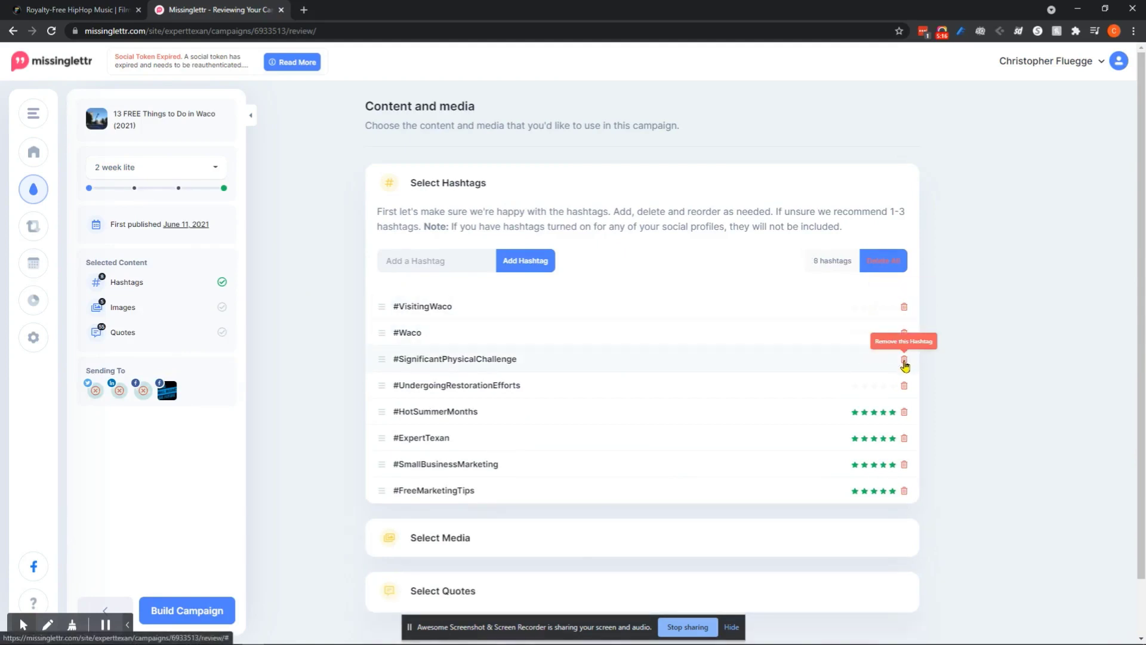
{"action": "left_click", "coordinate": [904, 361]}
{"action": "left_click", "coordinate": [905, 361]}
{"action": "left_click", "coordinate": [905, 360]}
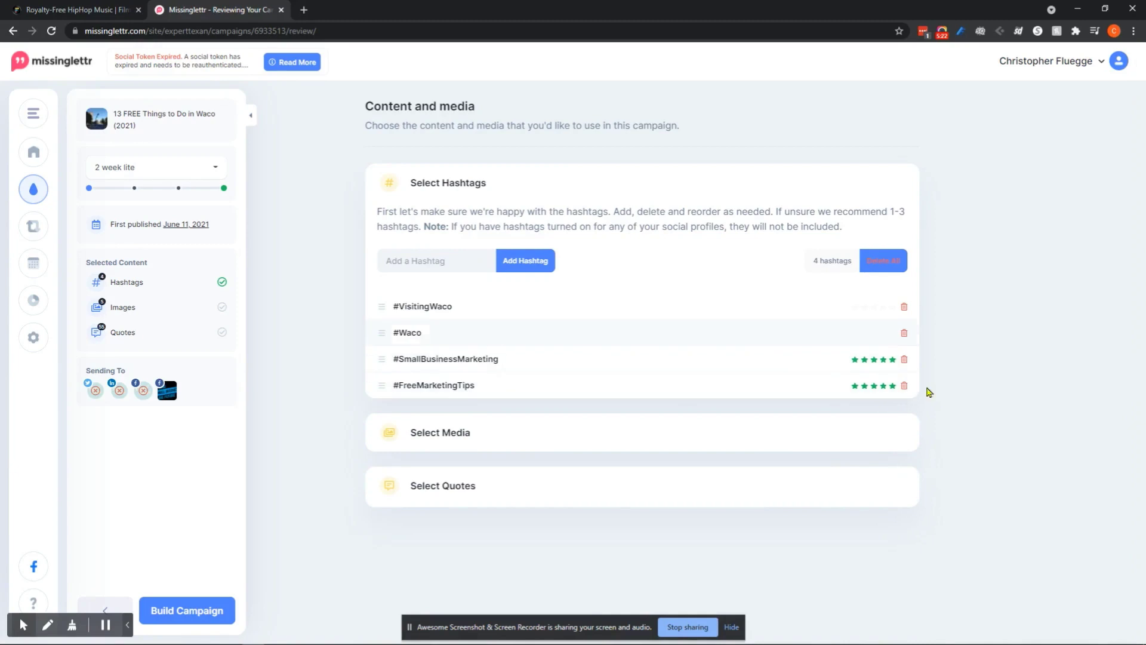
- View the campaign's media selection and return to its hashtag selection
{"action": "left_click", "coordinate": [560, 441]}
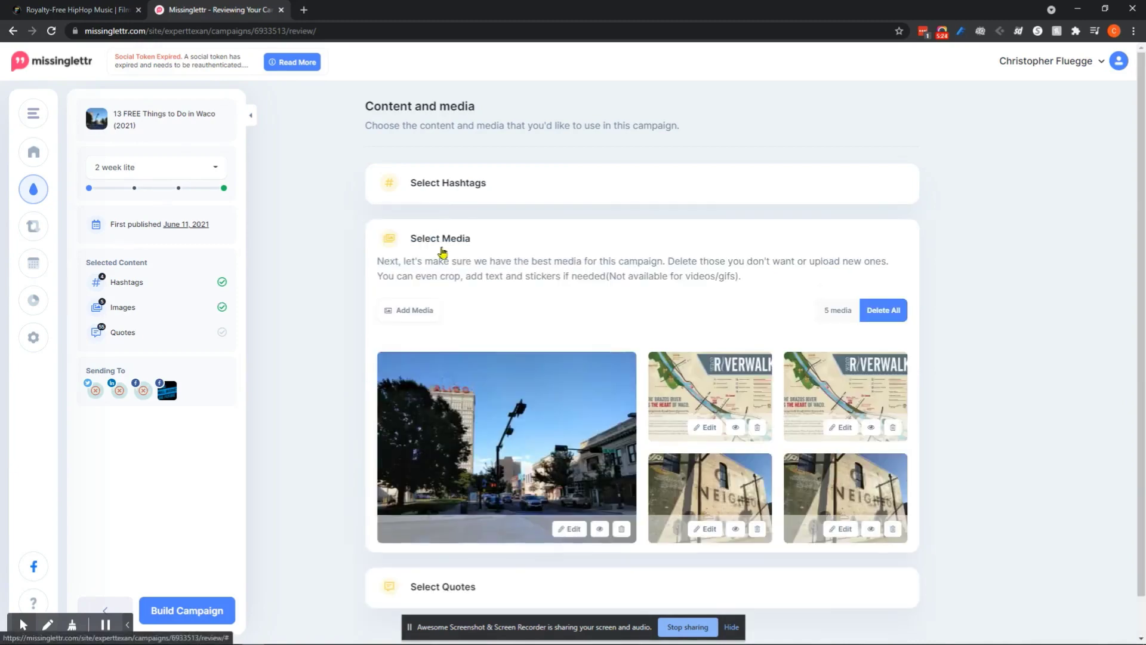
{"action": "left_click", "coordinate": [452, 186]}
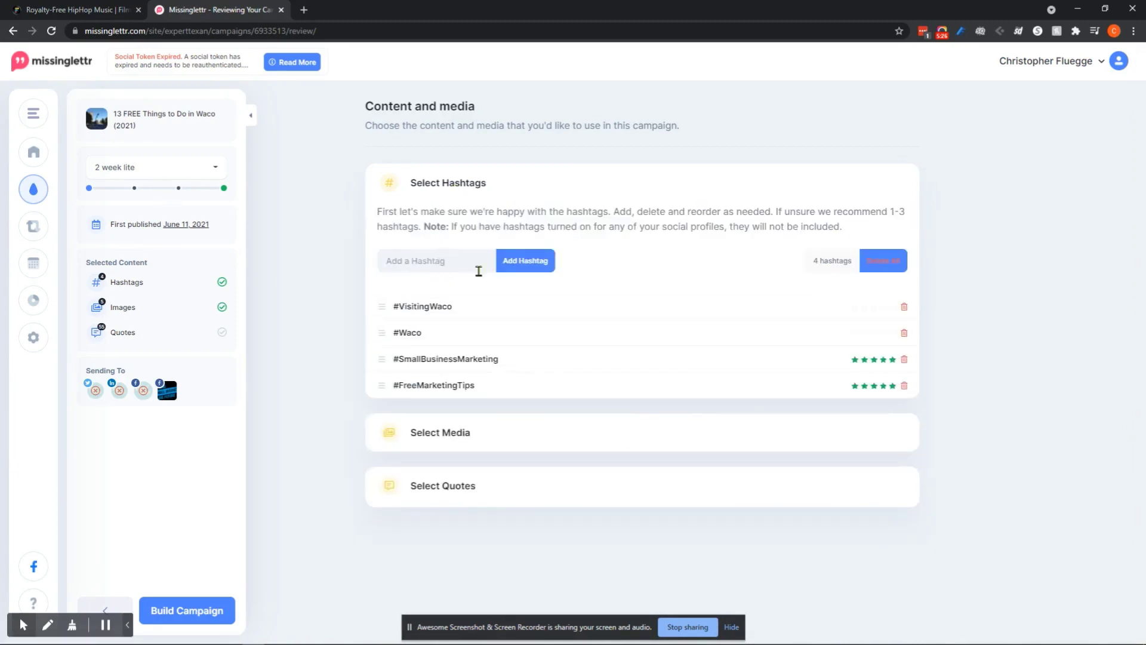
- View the campaign's media selection, then open its quotes selection and examine the selected and unselected quotes
{"action": "left_click", "coordinate": [602, 444]}
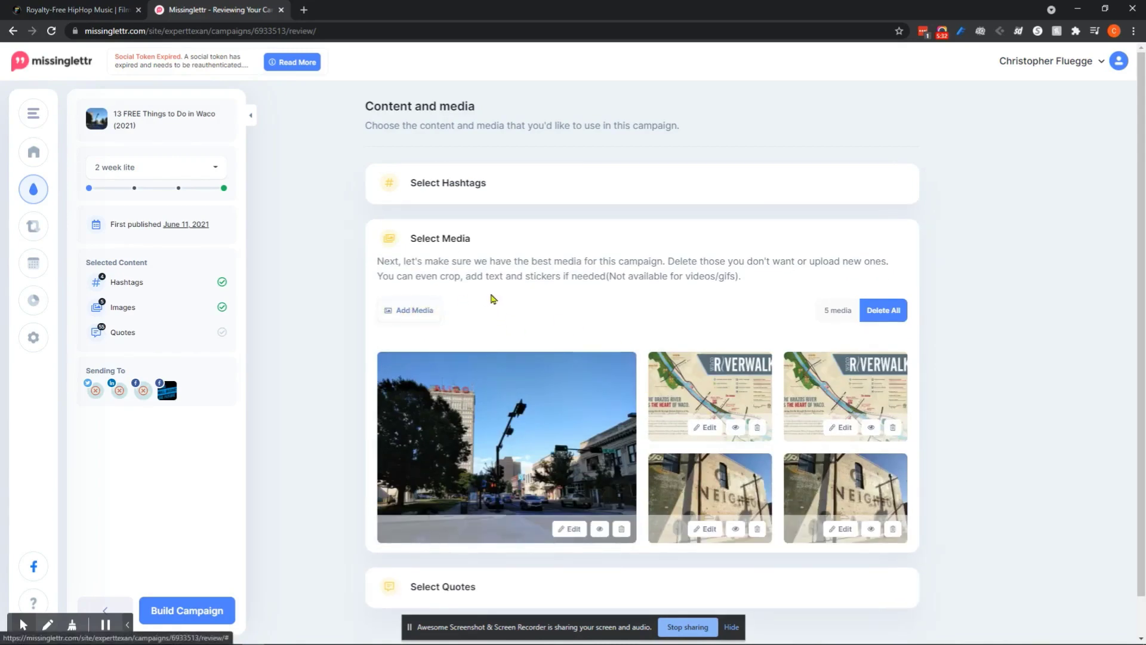
{"action": "scroll", "coordinate": [605, 479], "scroll_direction": "down", "scroll_amount": 1}
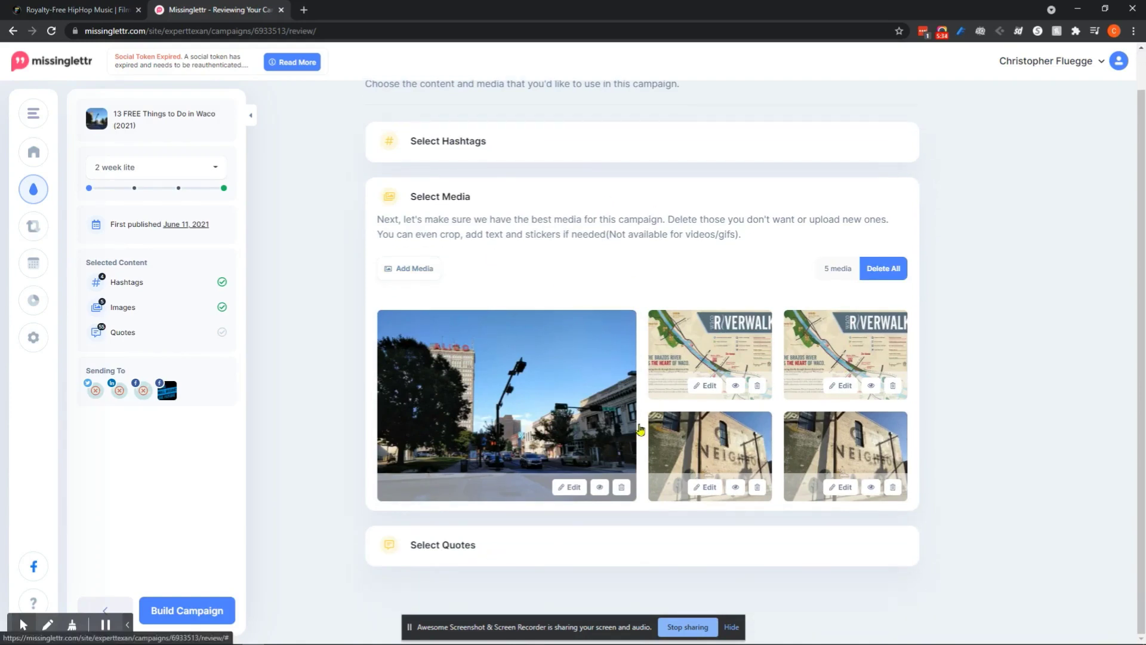
{"action": "left_click", "coordinate": [493, 550]}
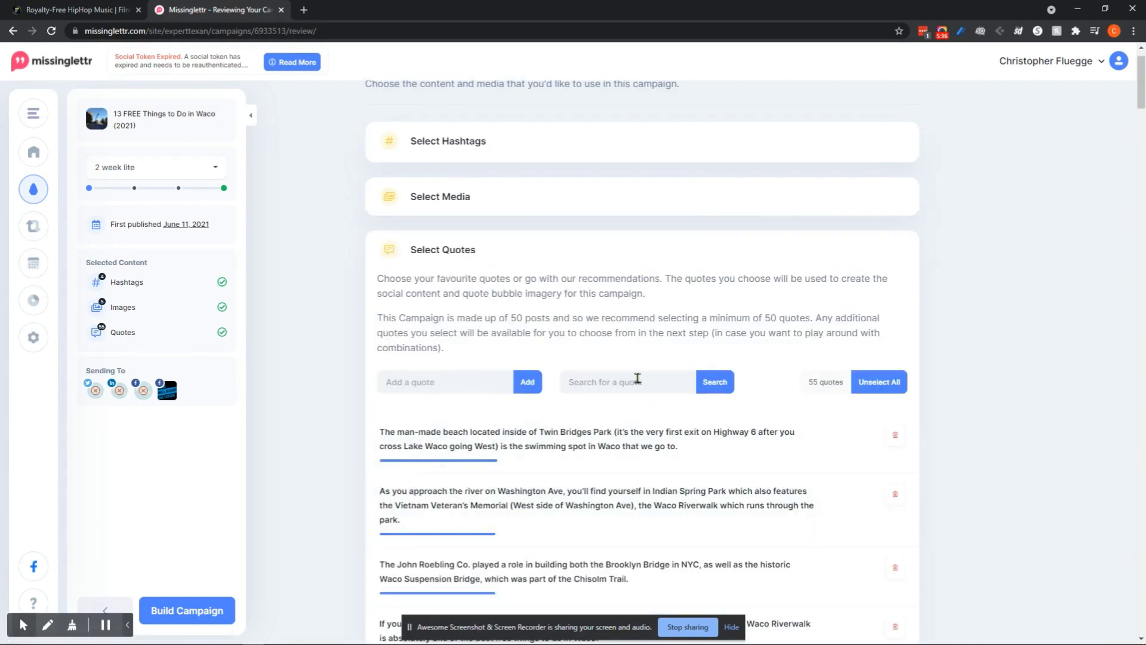
{"action": "scroll", "coordinate": [640, 378], "scroll_direction": "down", "scroll_amount": 3}
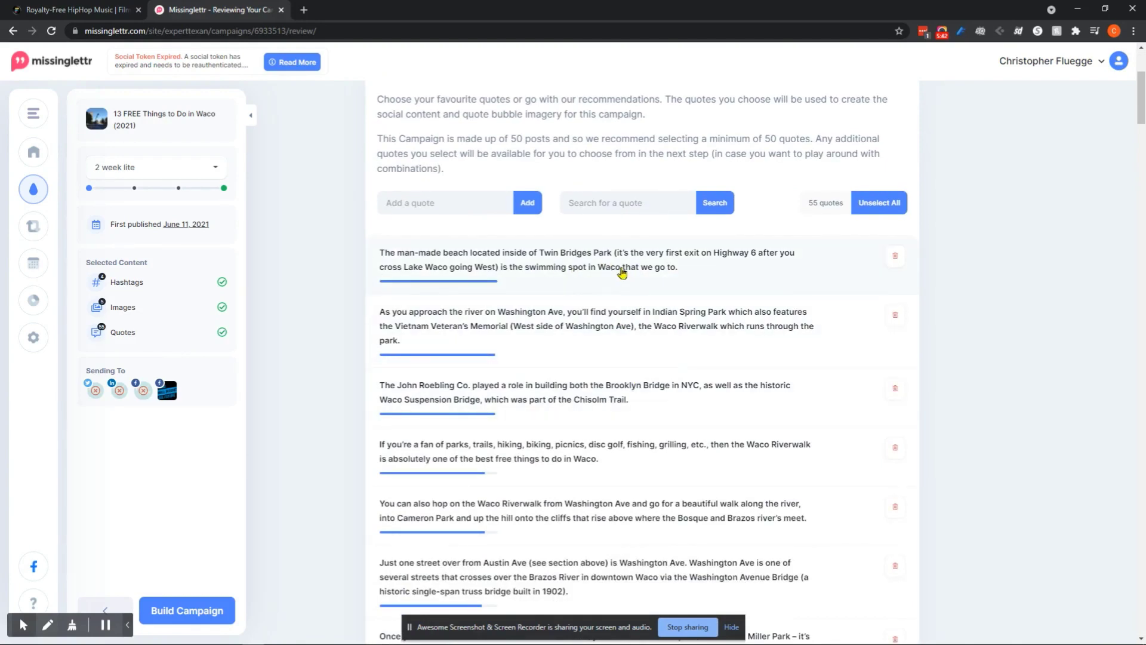
{"action": "scroll", "coordinate": [621, 270], "scroll_direction": "down", "scroll_amount": 10}
{"action": "scroll", "coordinate": [624, 273], "scroll_direction": "down", "scroll_amount": 20}
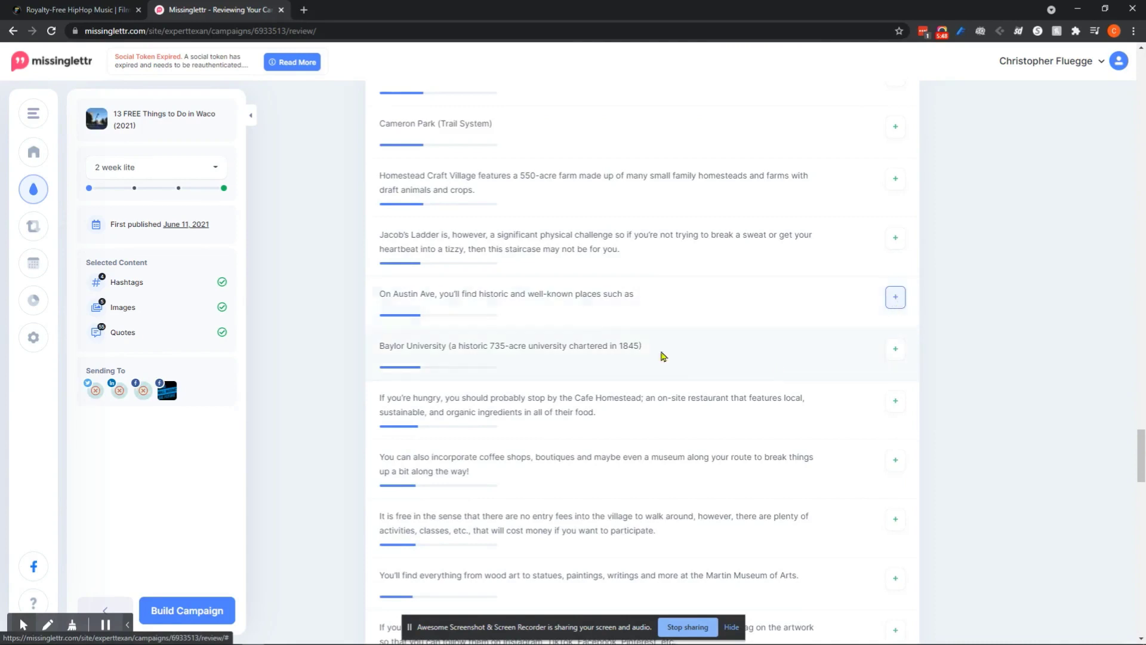
{"action": "scroll", "coordinate": [597, 323], "scroll_direction": "up", "scroll_amount": 8}
{"action": "scroll", "coordinate": [599, 243], "scroll_direction": "up", "scroll_amount": 15}
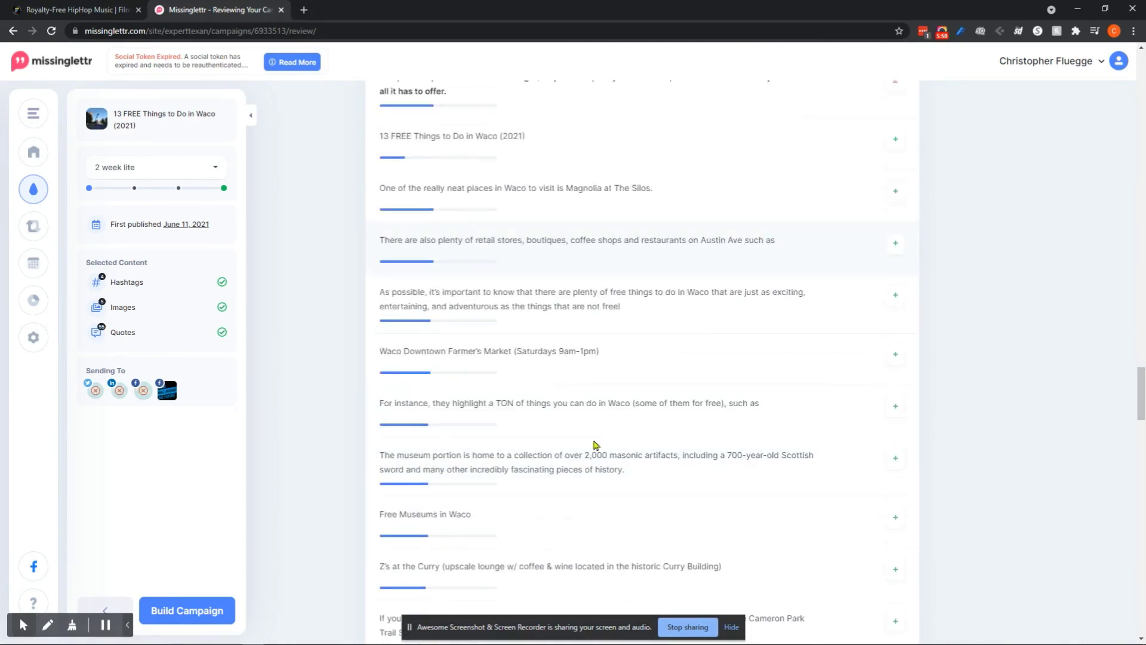
{"action": "scroll", "coordinate": [622, 323], "scroll_direction": "up", "scroll_amount": 15}
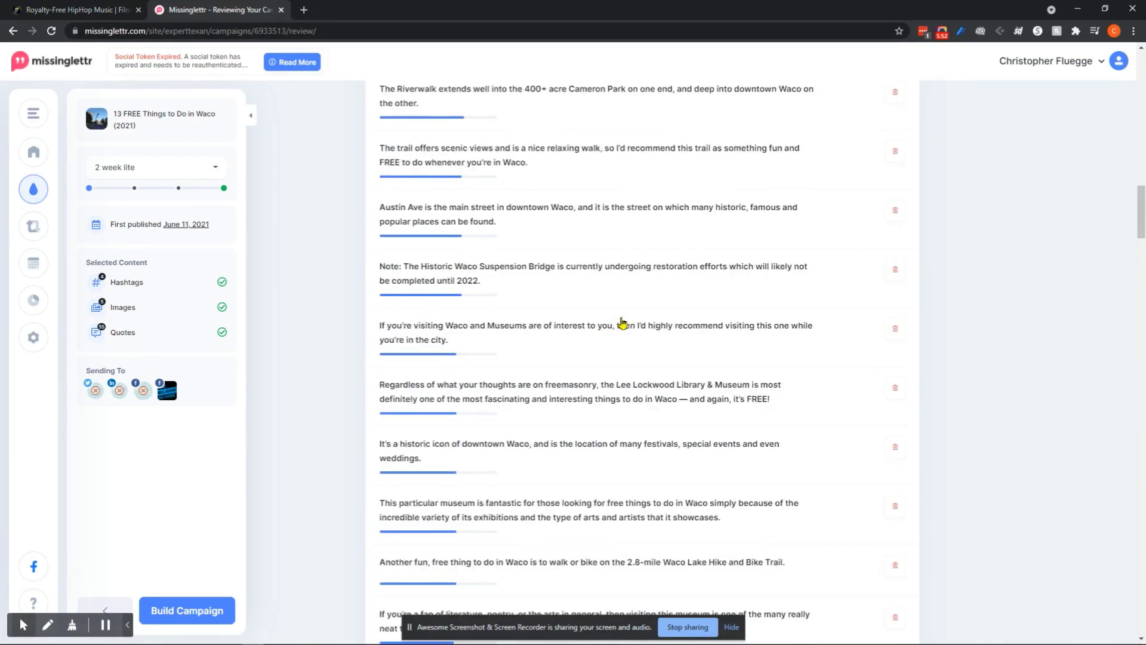
- Check what the bar beneath the Waco Suspension Bridge quote indicates and look over the quotes ranked above it
{"action": "scroll", "coordinate": [564, 387], "scroll_direction": "up", "scroll_amount": 2}
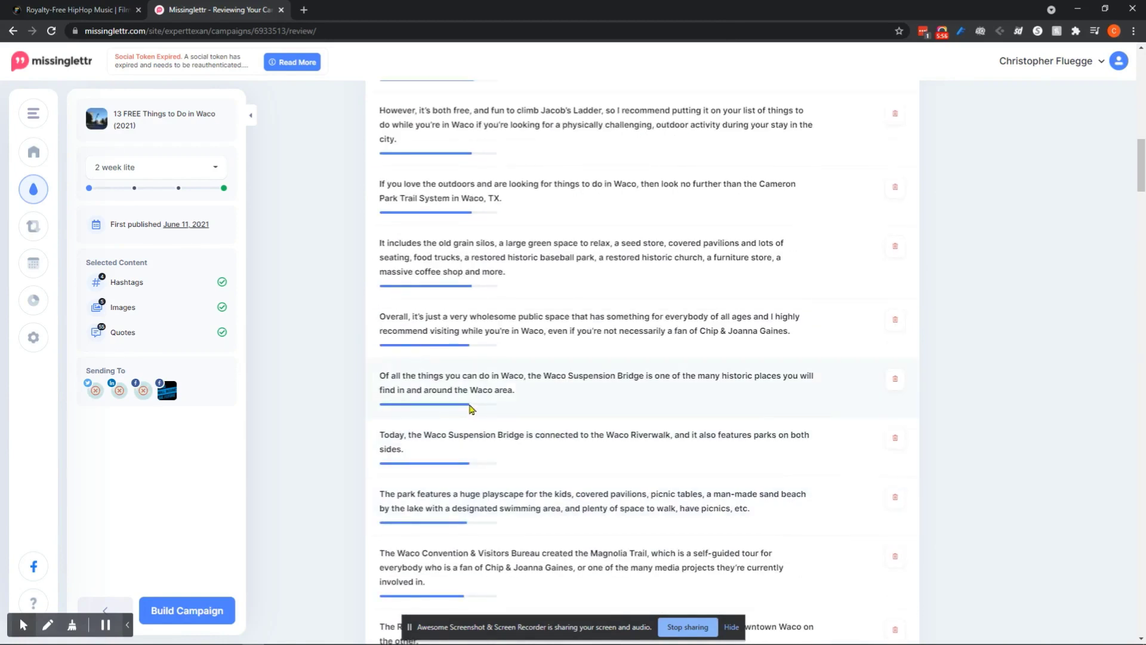
{"action": "mouse_move", "coordinate": [462, 410]}
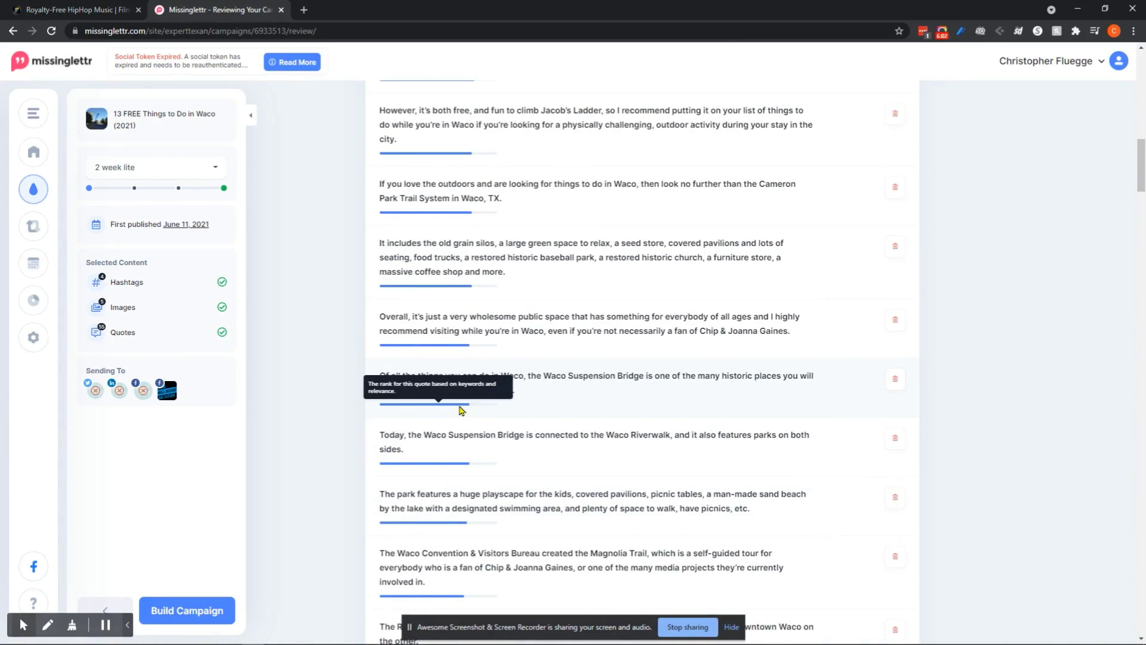
{"action": "scroll", "coordinate": [569, 400], "scroll_direction": "up", "scroll_amount": 7}
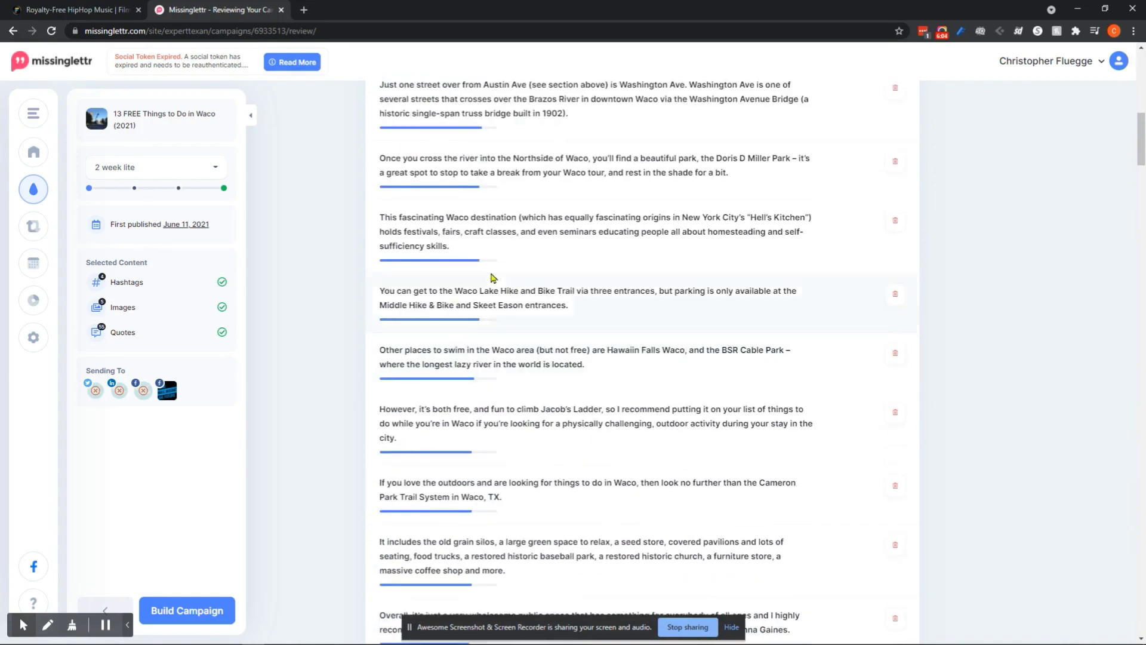
{"action": "scroll", "coordinate": [470, 285], "scroll_direction": "up", "scroll_amount": 7}
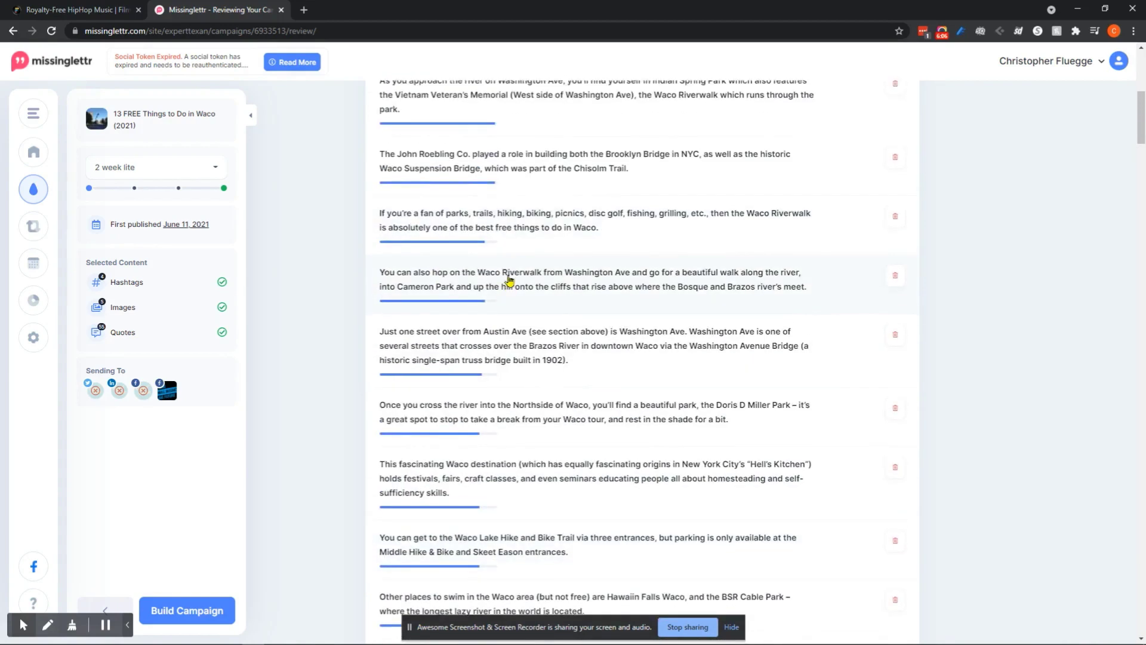
{"action": "scroll", "coordinate": [462, 334], "scroll_direction": "down", "scroll_amount": 8}
{"action": "scroll", "coordinate": [597, 334], "scroll_direction": "up", "scroll_amount": 6}
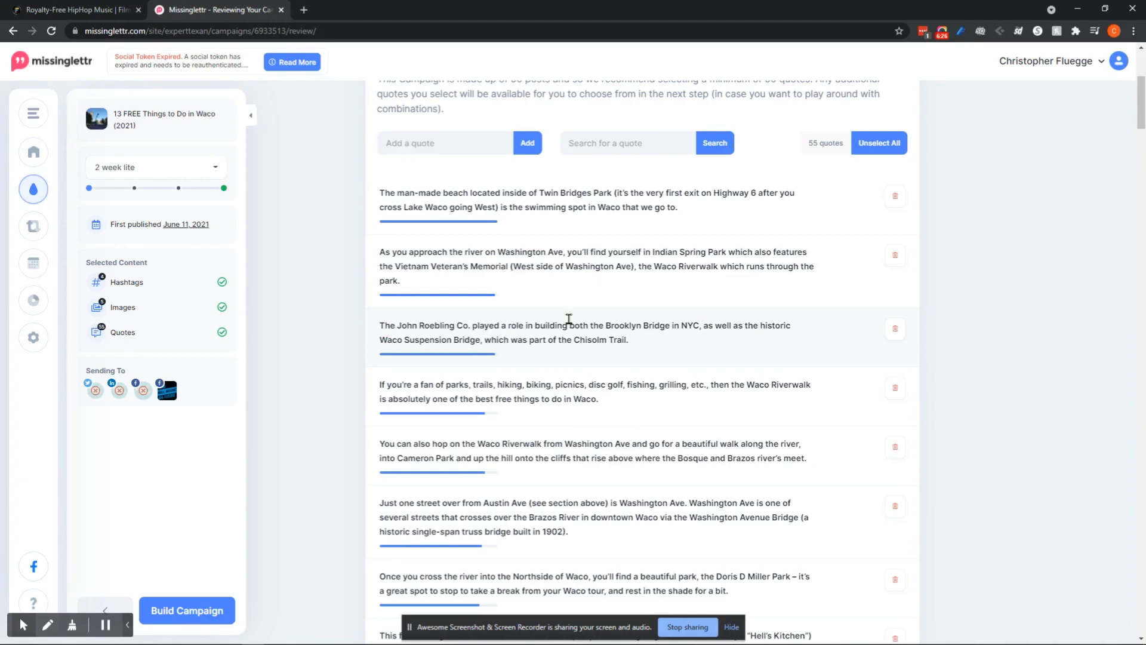
{"action": "scroll", "coordinate": [591, 310], "scroll_direction": "up", "scroll_amount": 5}
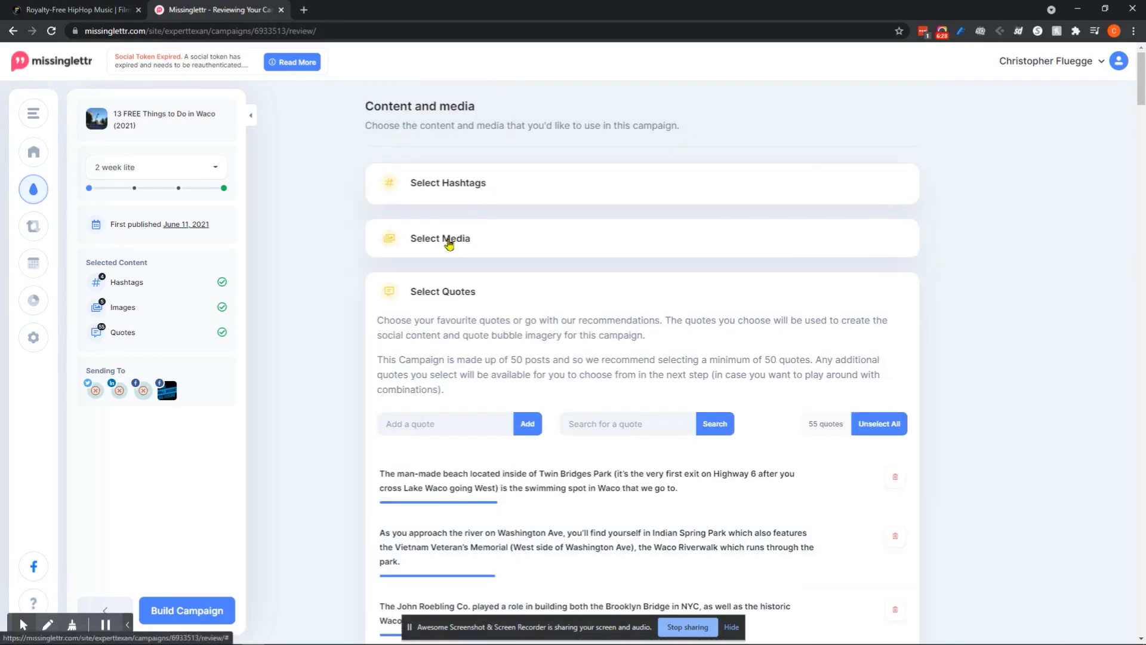
- Recheck the campaign's media selection, collapse it, and look over the first quotes in the quotes selection
{"action": "left_click", "coordinate": [449, 242]}
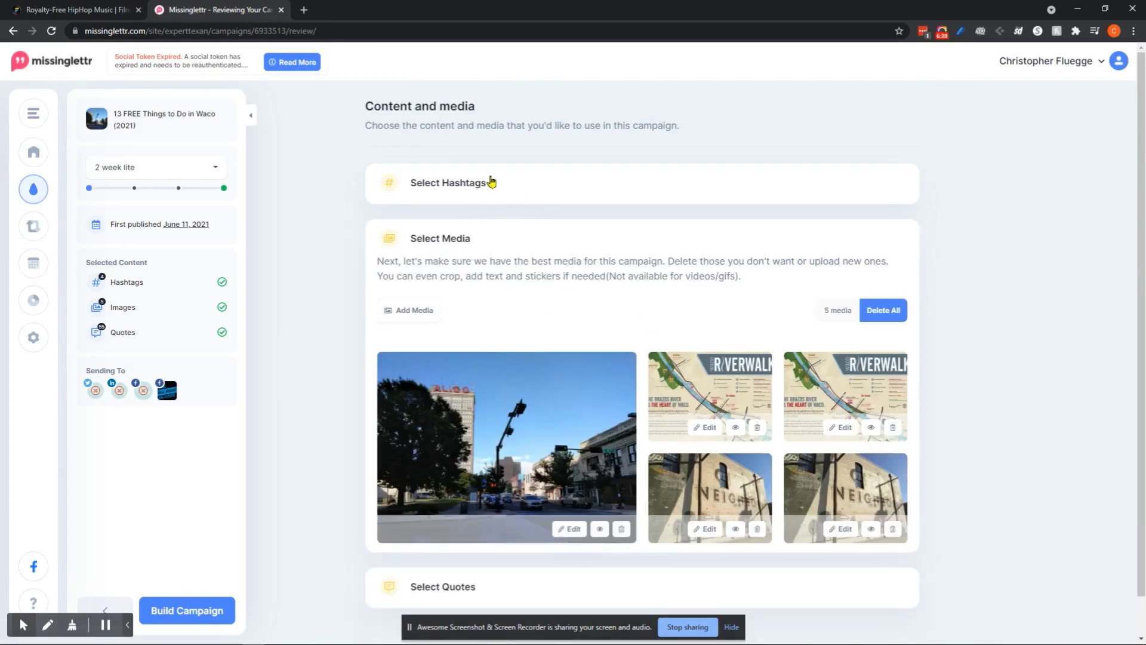
{"action": "scroll", "coordinate": [599, 289], "scroll_direction": "down", "scroll_amount": 1}
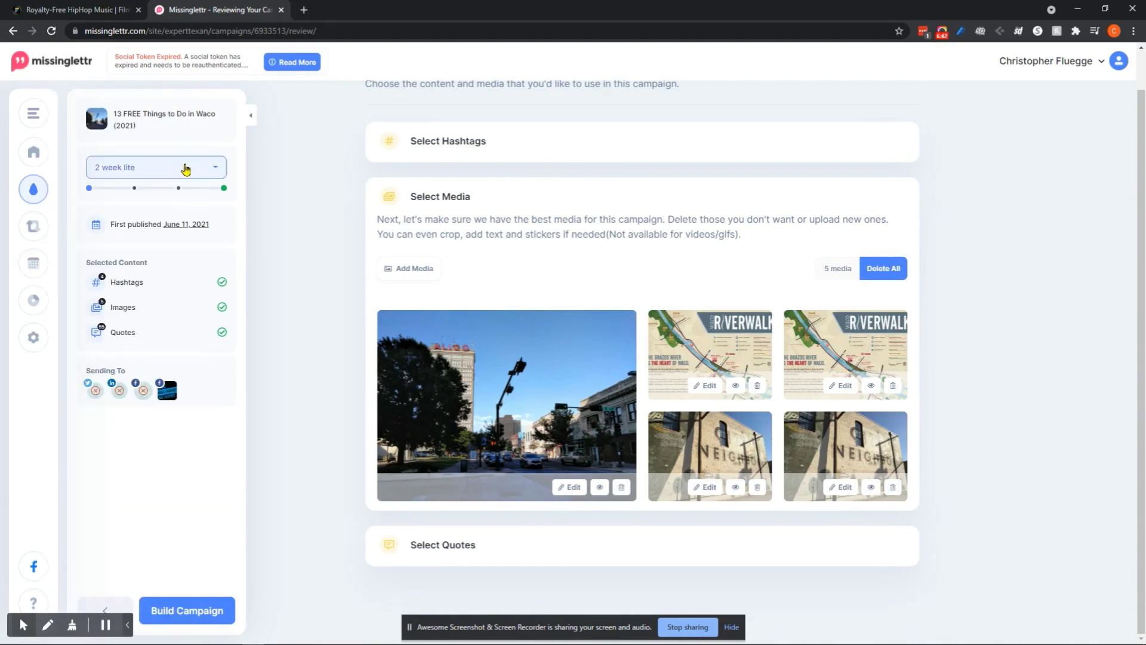
{"action": "left_click", "coordinate": [488, 199]}
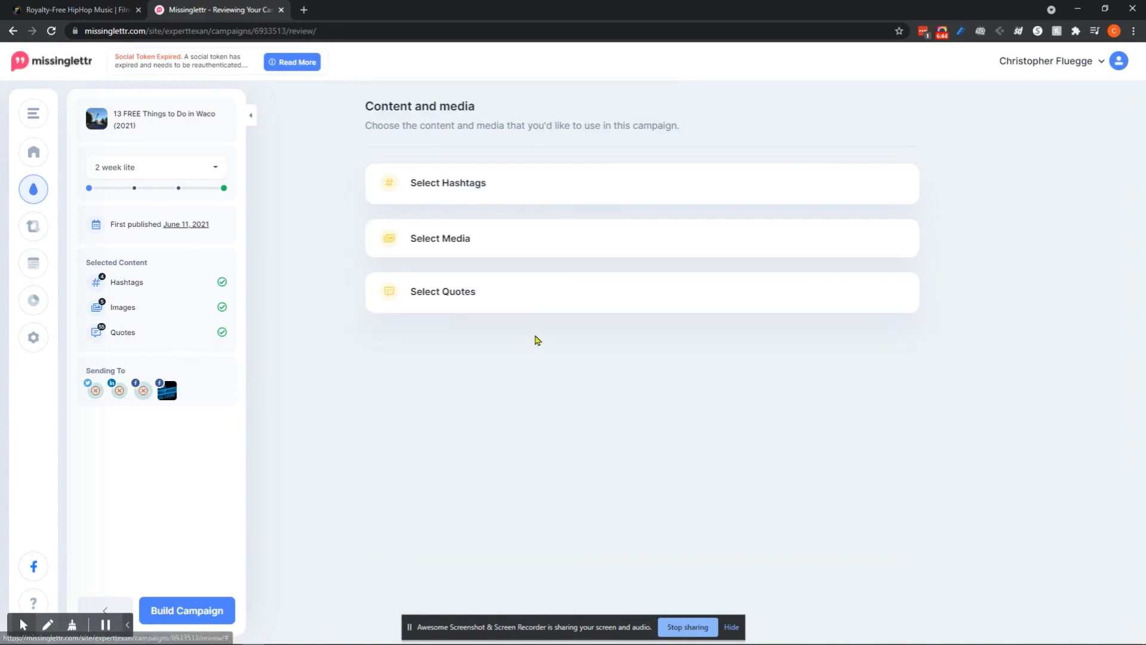
{"action": "left_click", "coordinate": [693, 295]}
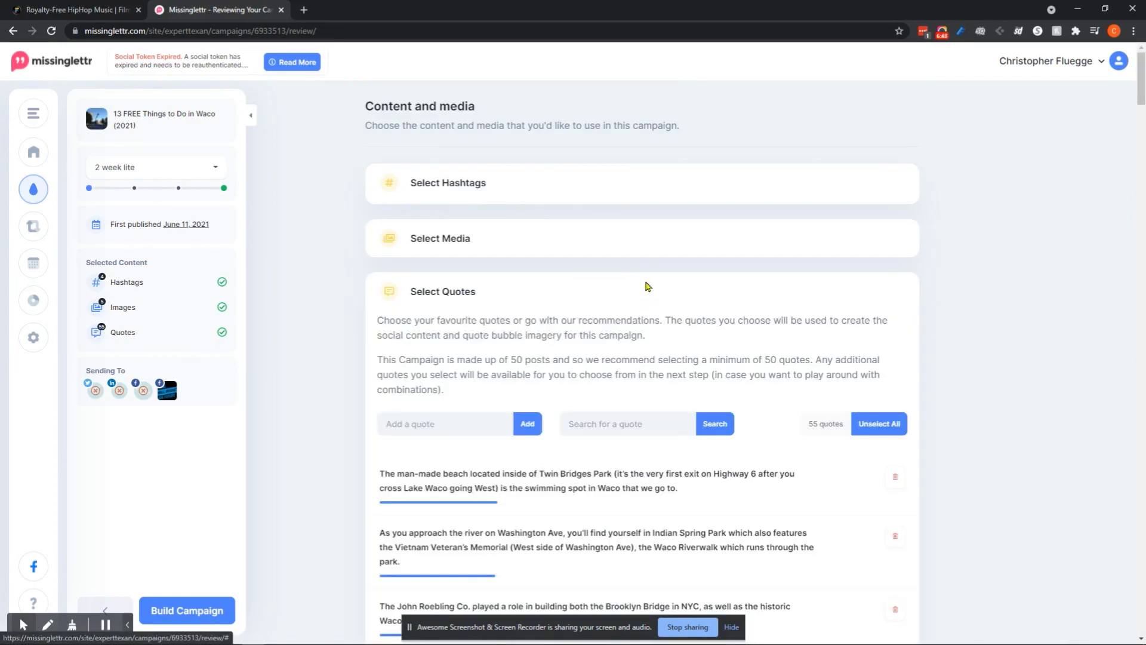
{"action": "scroll", "coordinate": [649, 287], "scroll_direction": "down", "scroll_amount": 6}
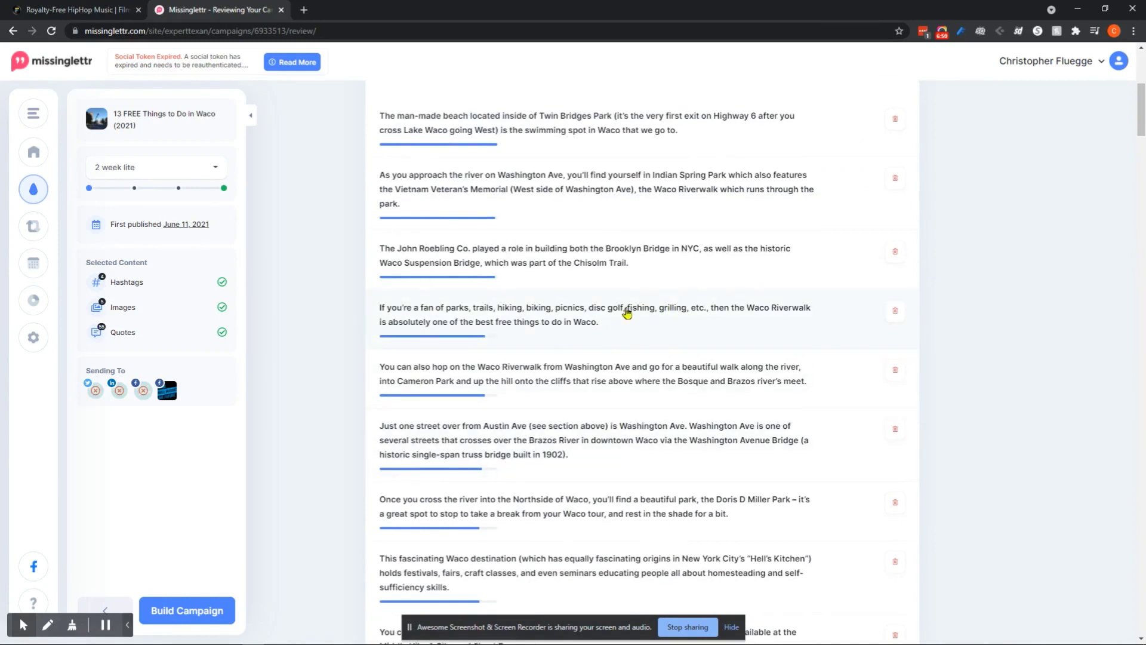
{"action": "scroll", "coordinate": [665, 307], "scroll_direction": "up", "scroll_amount": 6}
{"action": "scroll", "coordinate": [654, 293], "scroll_direction": "down", "scroll_amount": 3}
{"action": "scroll", "coordinate": [657, 283], "scroll_direction": "down", "scroll_amount": 3}
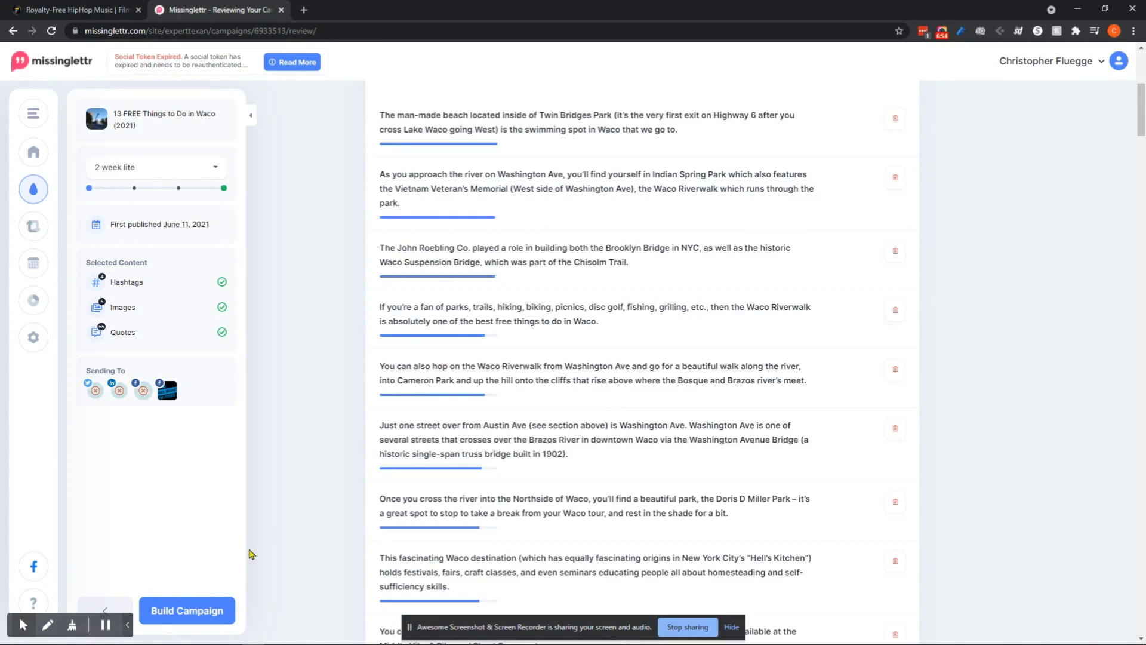
- Build the campaign and review its social posts for Day 0, Day 1, Day 6 and Day 14
{"action": "left_click", "coordinate": [200, 610]}
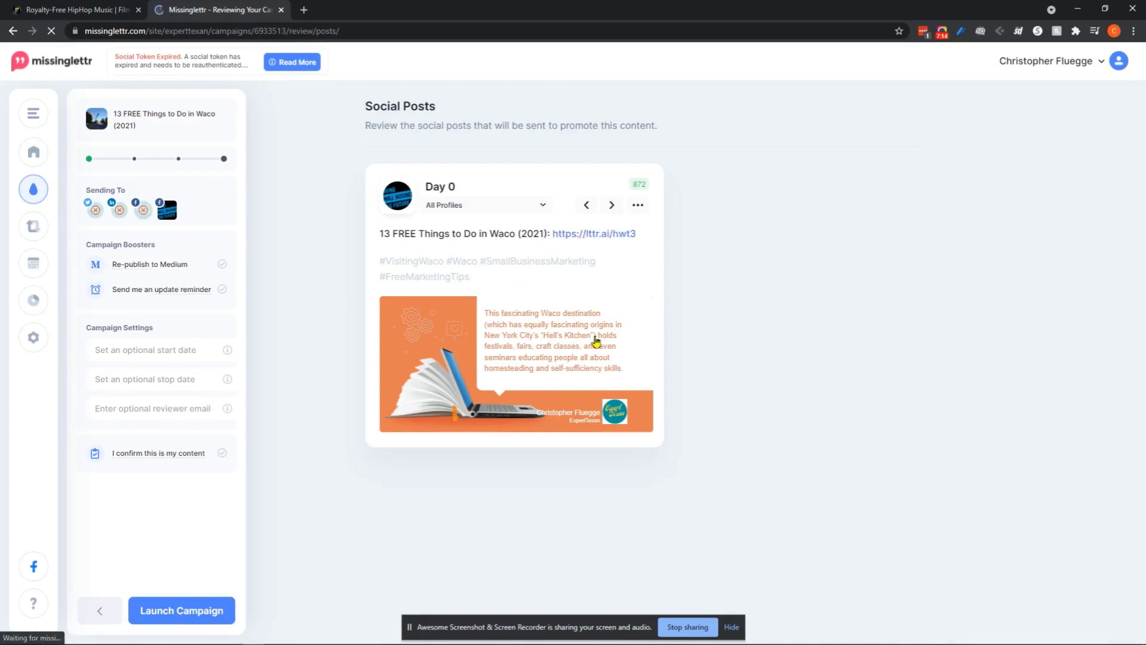
{"action": "left_click", "coordinate": [614, 205]}
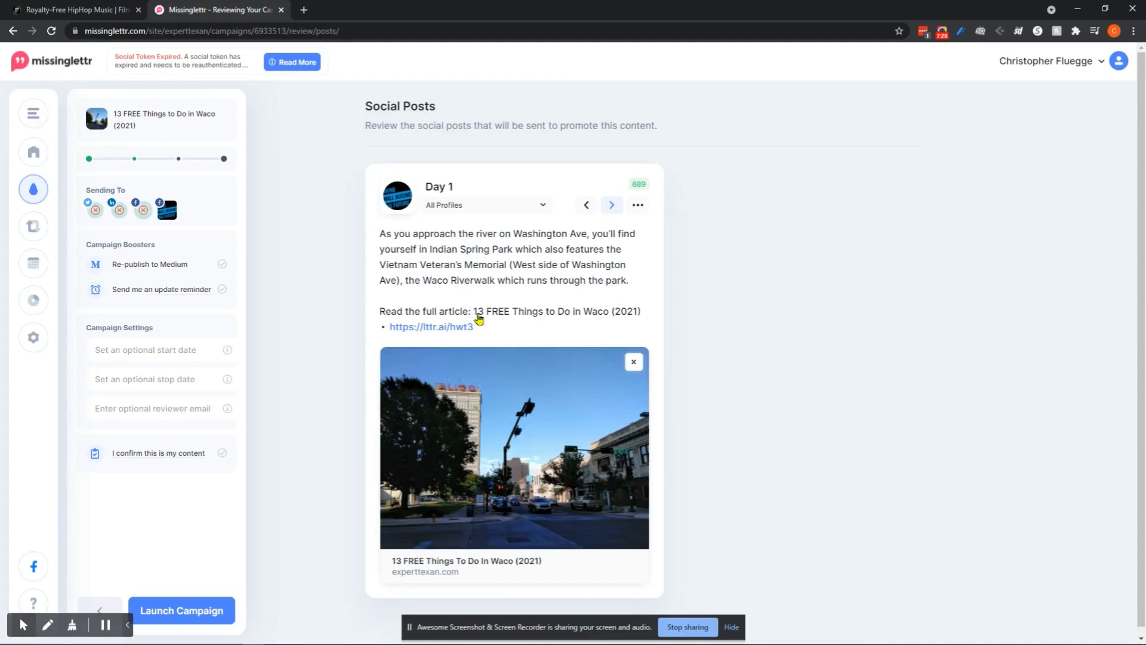
{"action": "left_click", "coordinate": [611, 206]}
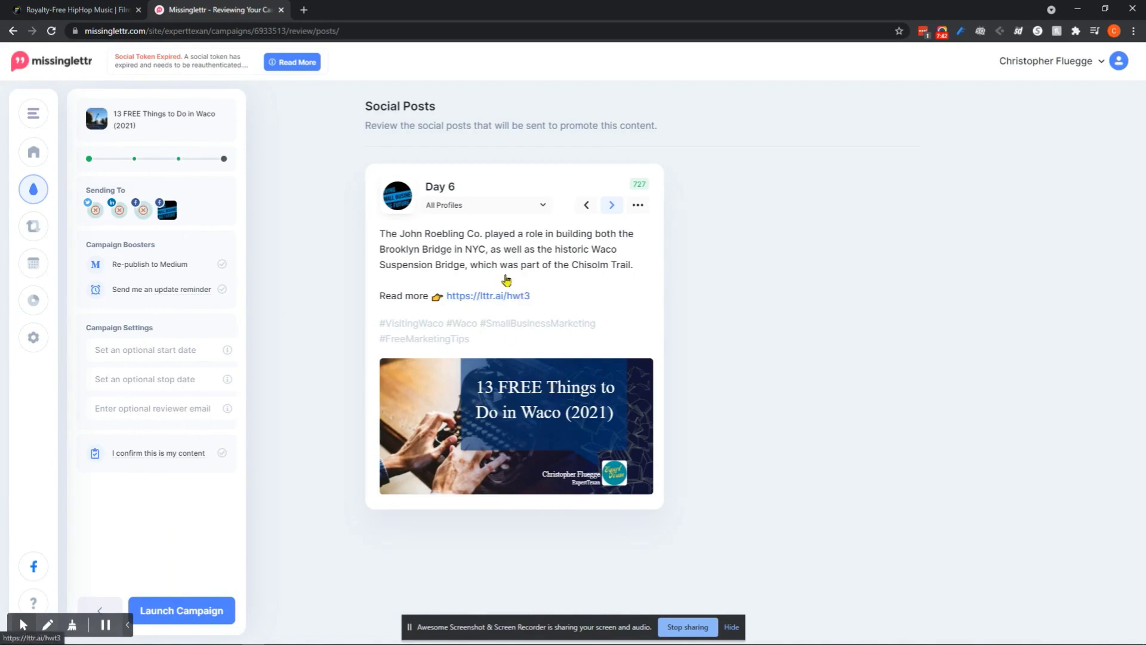
{"action": "left_click", "coordinate": [612, 206]}
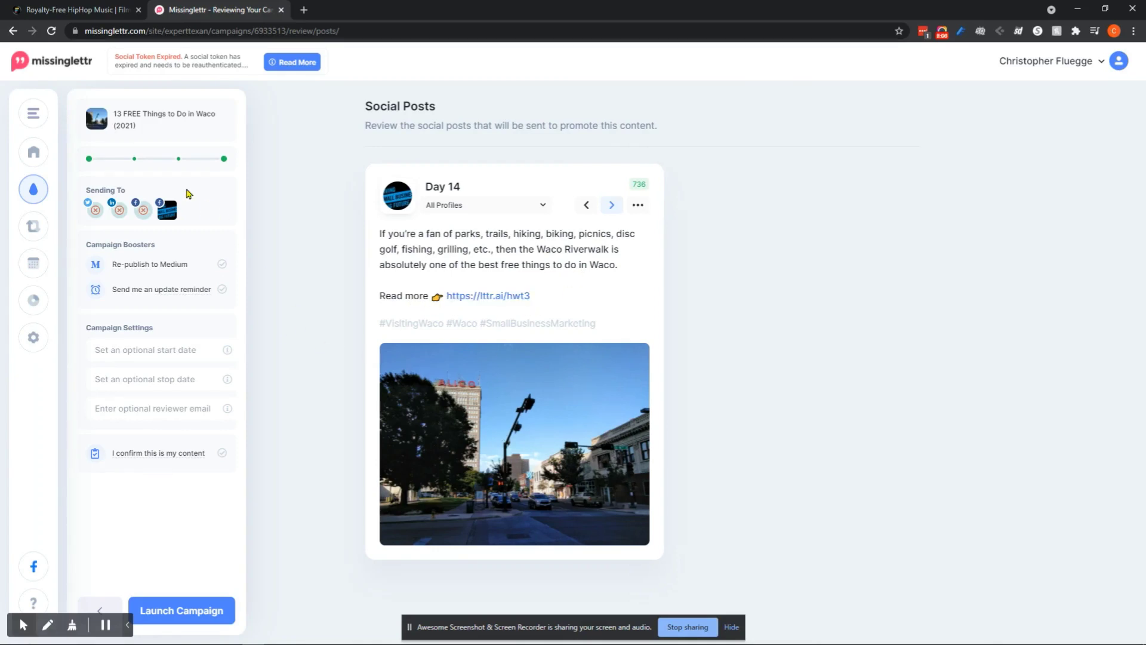
- Open the Curated Content area on its Discover page
{"action": "mouse_move", "coordinate": [57, 189]}
{"action": "left_click", "coordinate": [90, 232]}
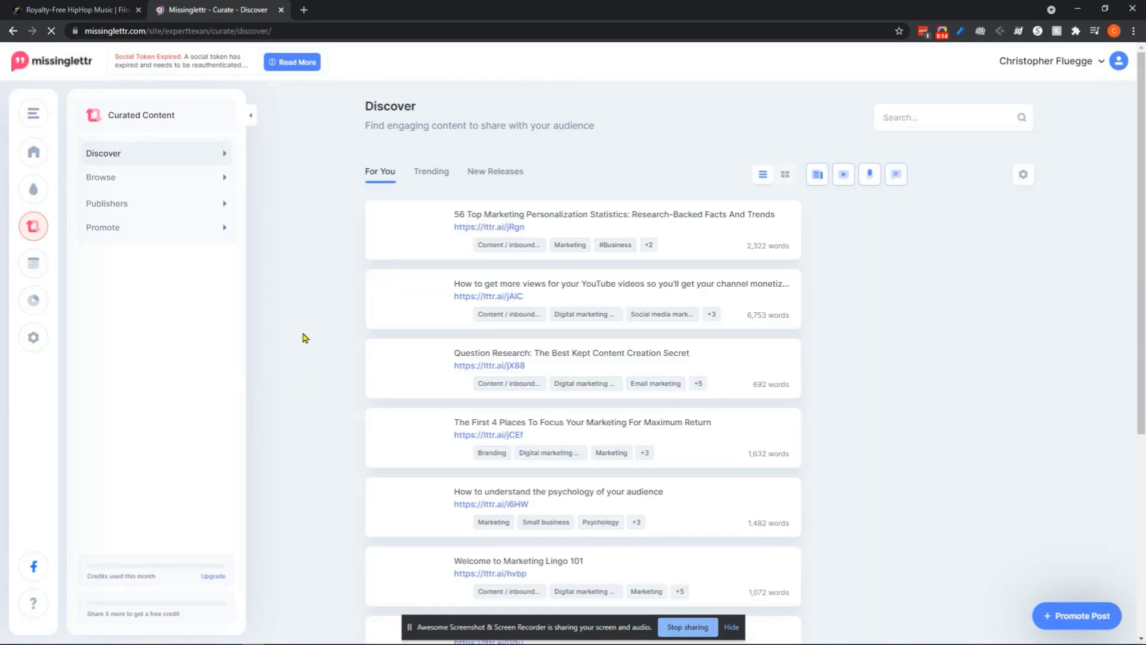
{"action": "mouse_move", "coordinate": [28, 198]}
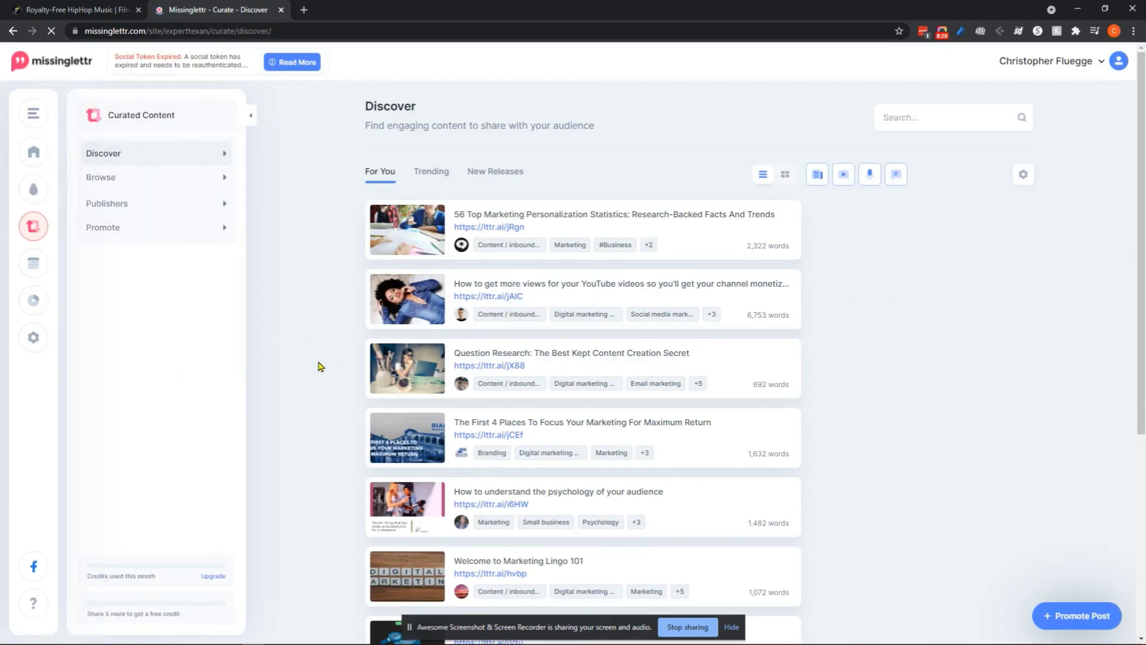
- Open the Promote page of Curated Content and look through the list of active promoted posts
{"action": "mouse_move", "coordinate": [80, 231]}
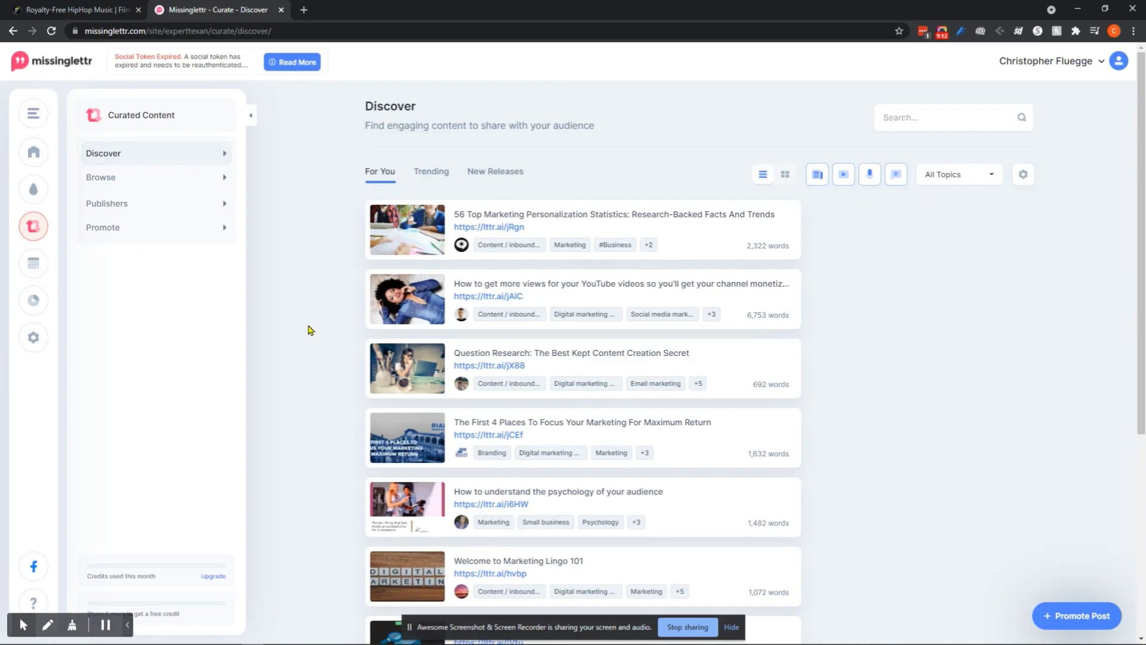
{"action": "left_click", "coordinate": [161, 229]}
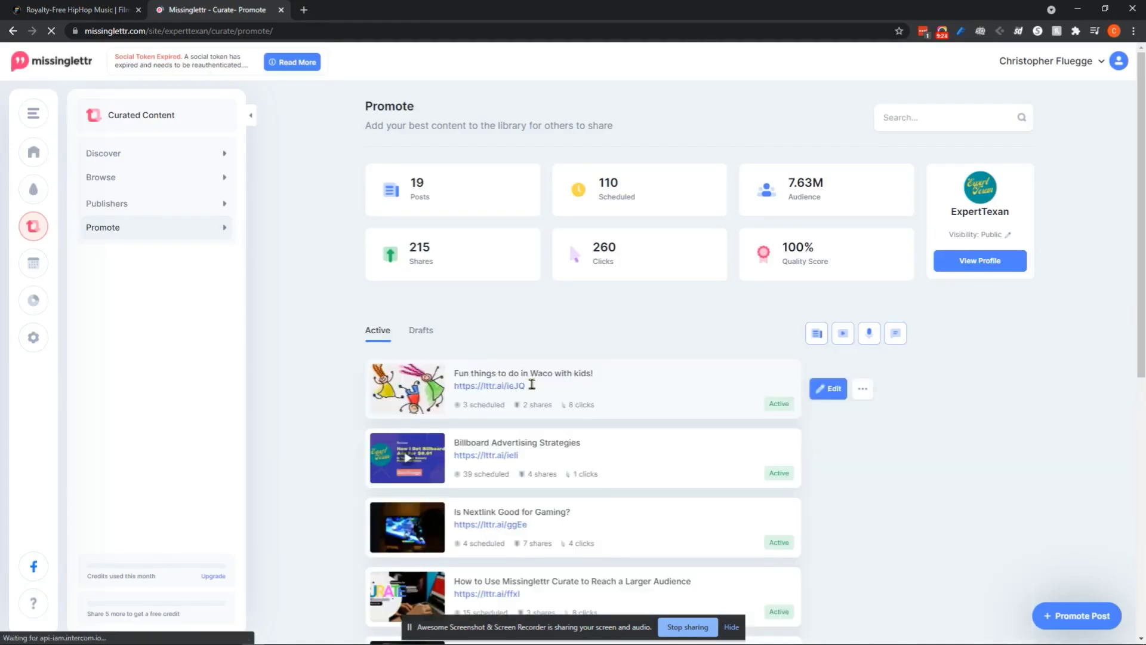
{"action": "scroll", "coordinate": [538, 381], "scroll_direction": "down", "scroll_amount": 2}
{"action": "scroll", "coordinate": [539, 381], "scroll_direction": "down", "scroll_amount": 5}
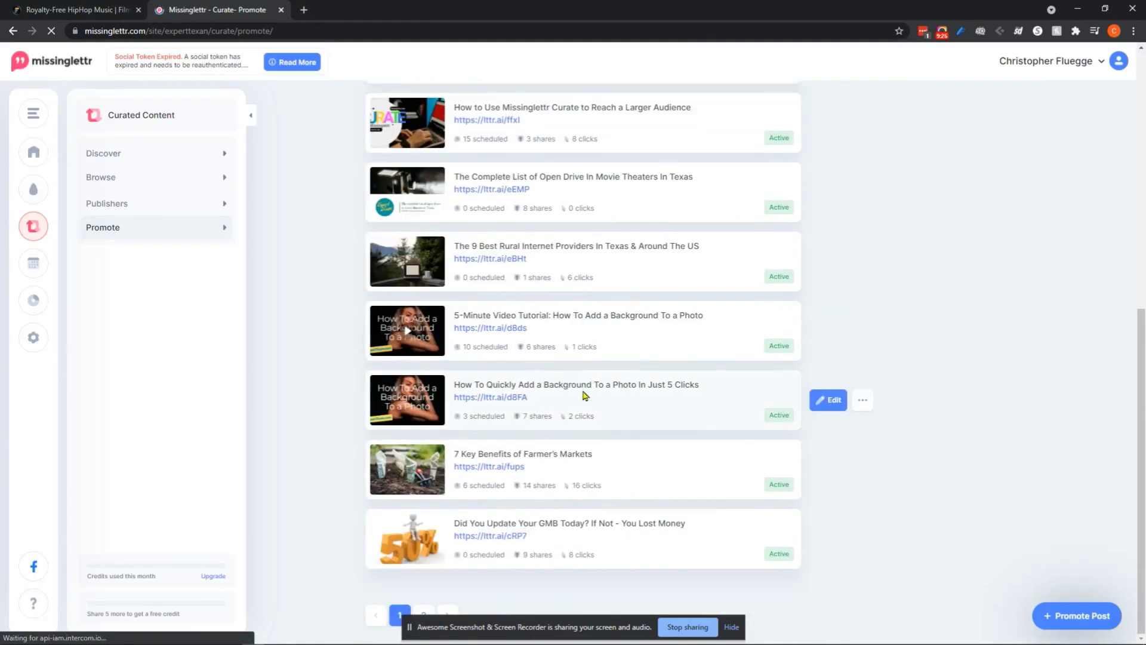
{"action": "scroll", "coordinate": [583, 397], "scroll_direction": "up", "scroll_amount": 7}
{"action": "scroll", "coordinate": [585, 396], "scroll_direction": "down", "scroll_amount": 2}
- Preview the promoted post "Fun things to do in Waco with kids!" and close the preview
{"action": "mouse_move", "coordinate": [622, 261]}
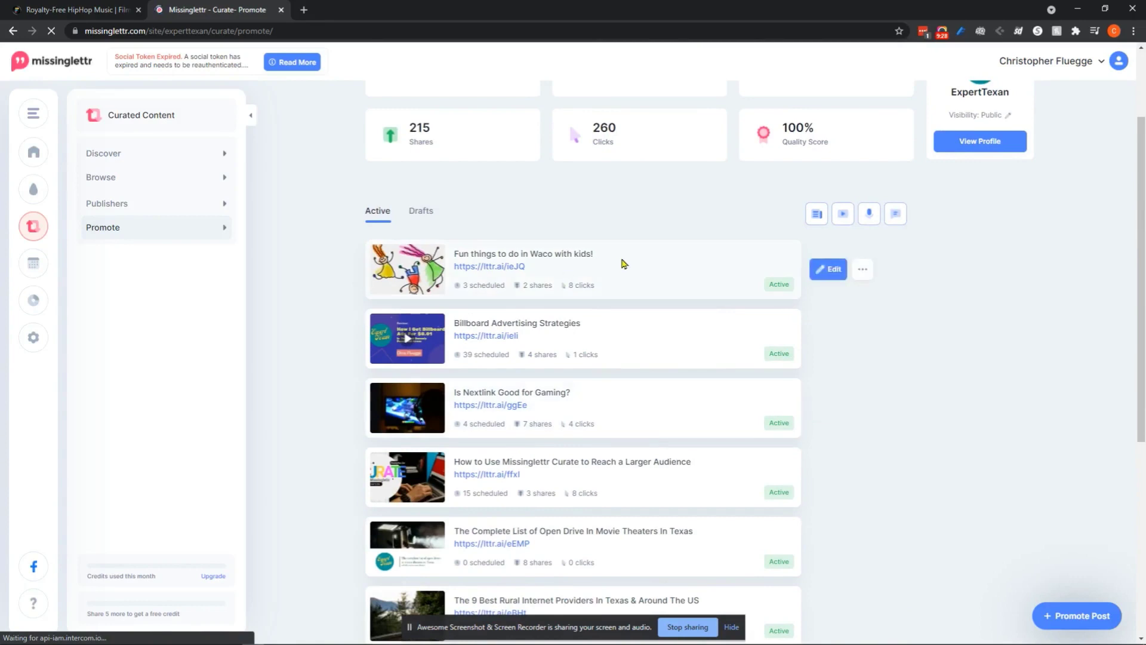
{"action": "left_click", "coordinate": [865, 273]}
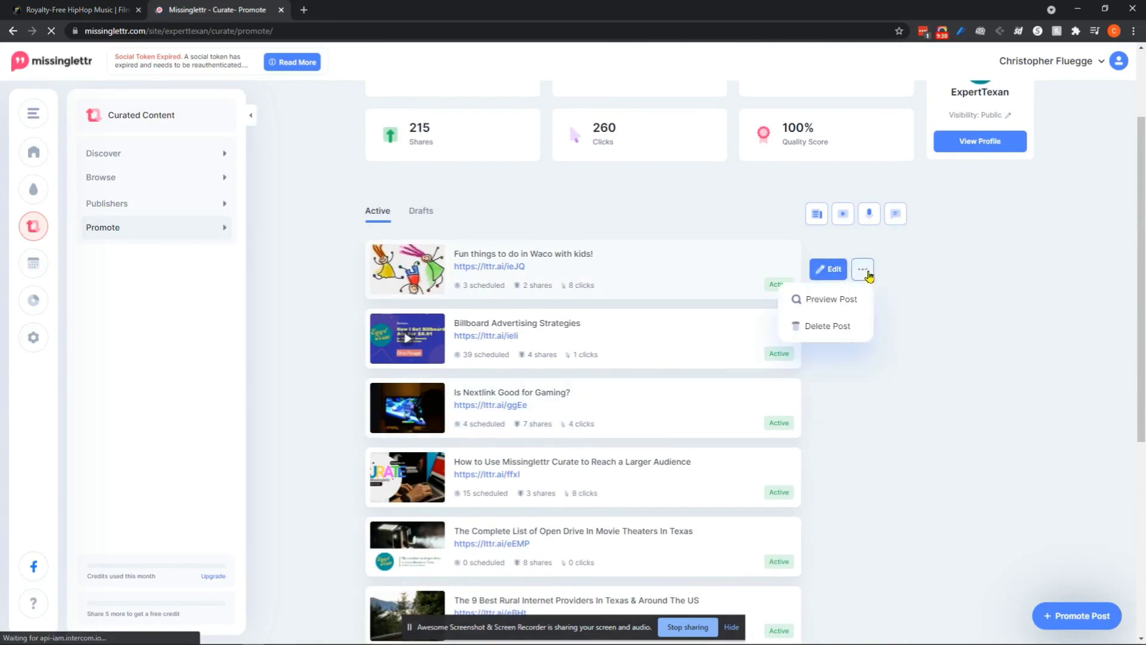
{"action": "left_click", "coordinate": [836, 300]}
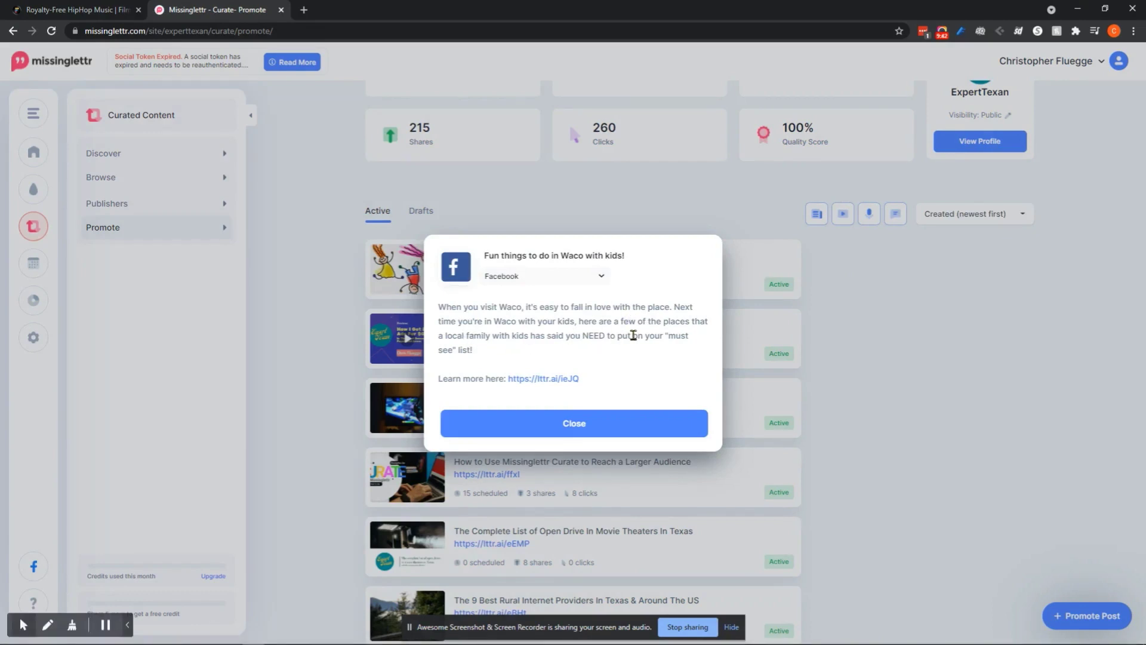
{"action": "left_click", "coordinate": [574, 423]}
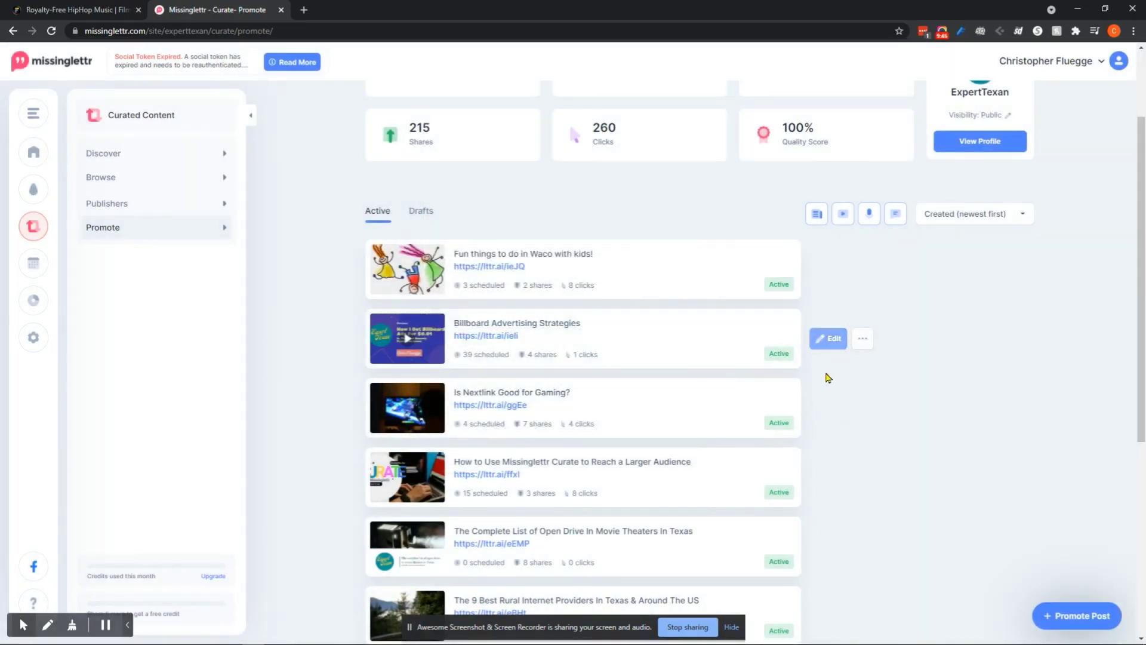
- Preview the promoted post "Billboard Advertising Strategies" and close the preview
{"action": "left_click", "coordinate": [860, 338]}
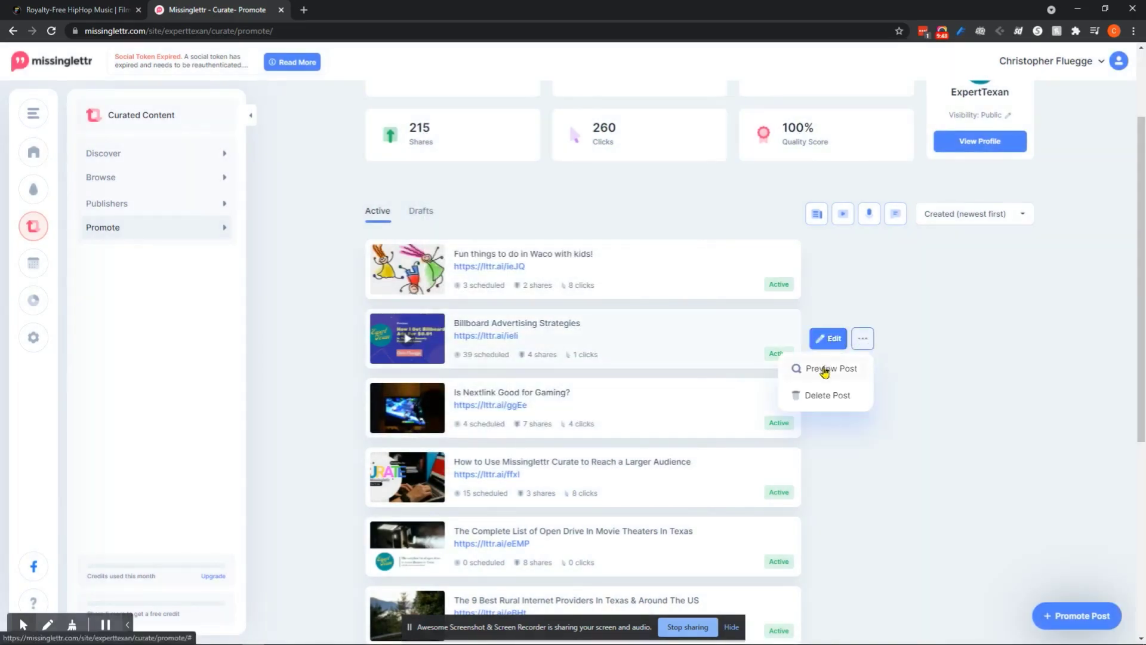
{"action": "left_click", "coordinate": [816, 367]}
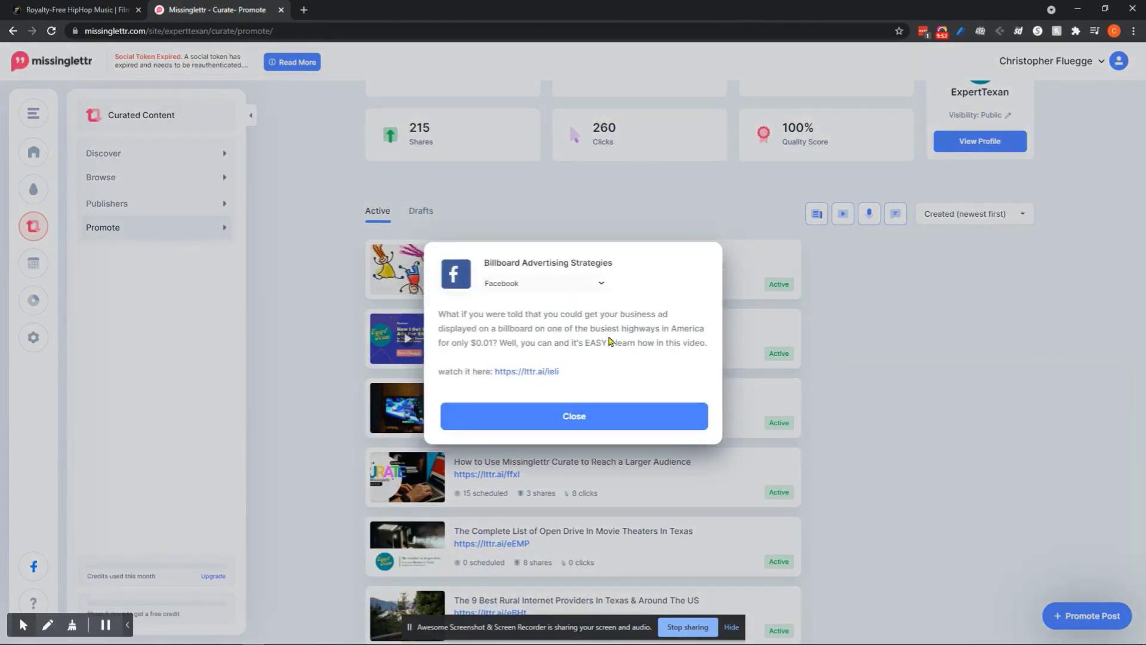
{"action": "left_click", "coordinate": [574, 417]}
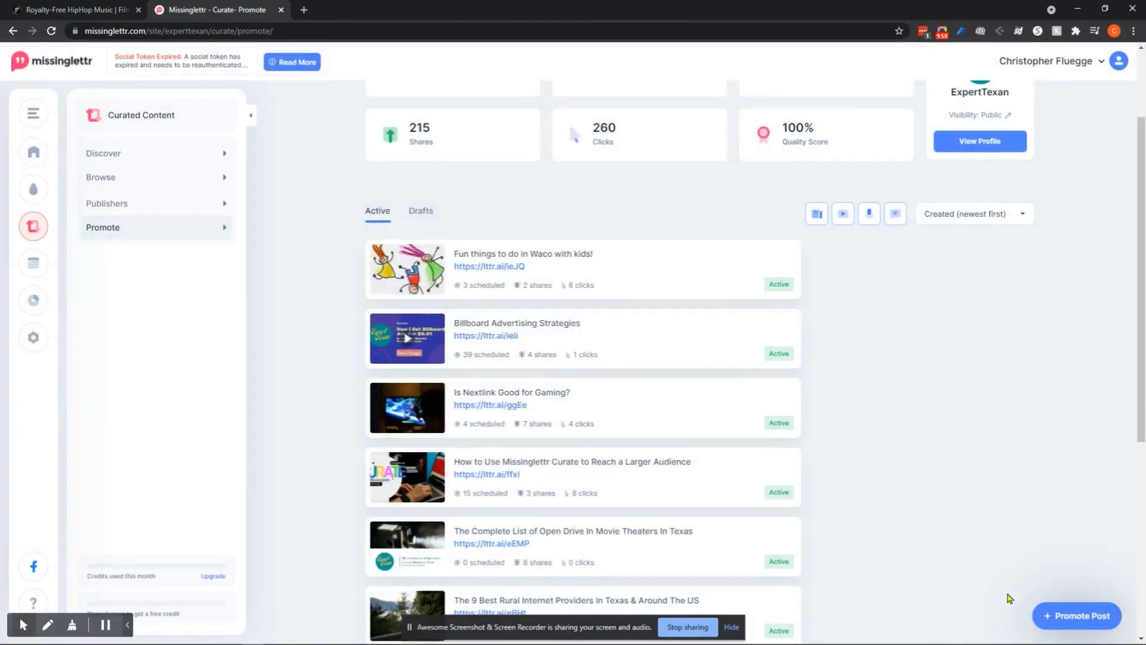
- Start a promoted post from the past campaign "How To Improve Your Google My Business Listing", using the social post beginning "GMB posts give you a powerful tool"
{"action": "left_click", "coordinate": [1088, 626]}
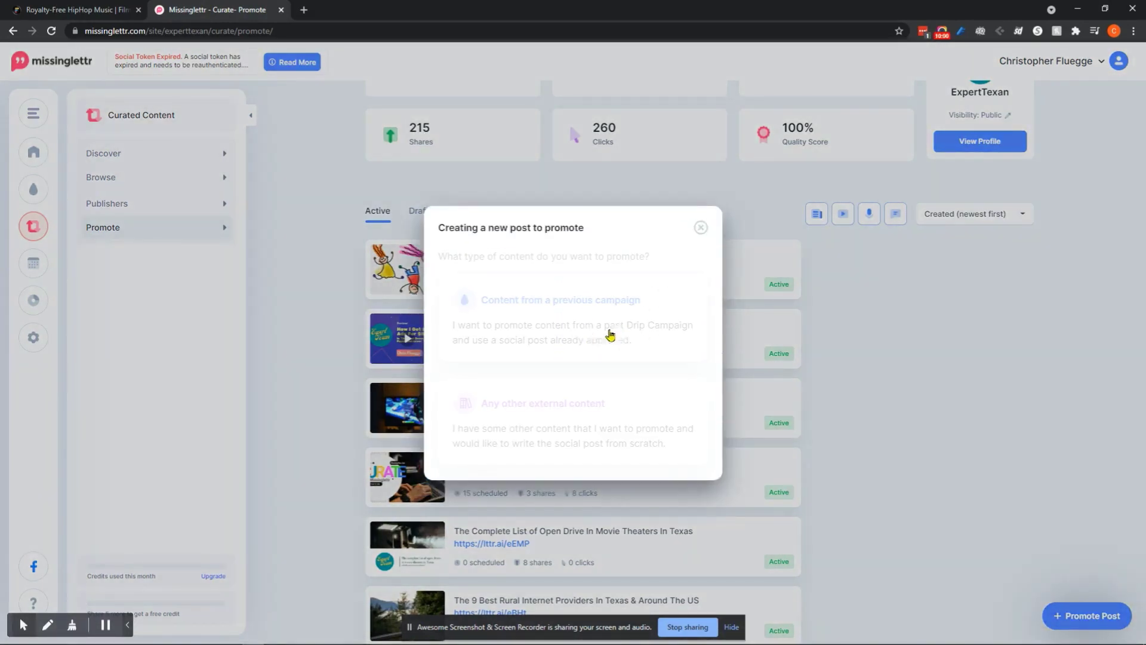
{"action": "left_click", "coordinate": [556, 303]}
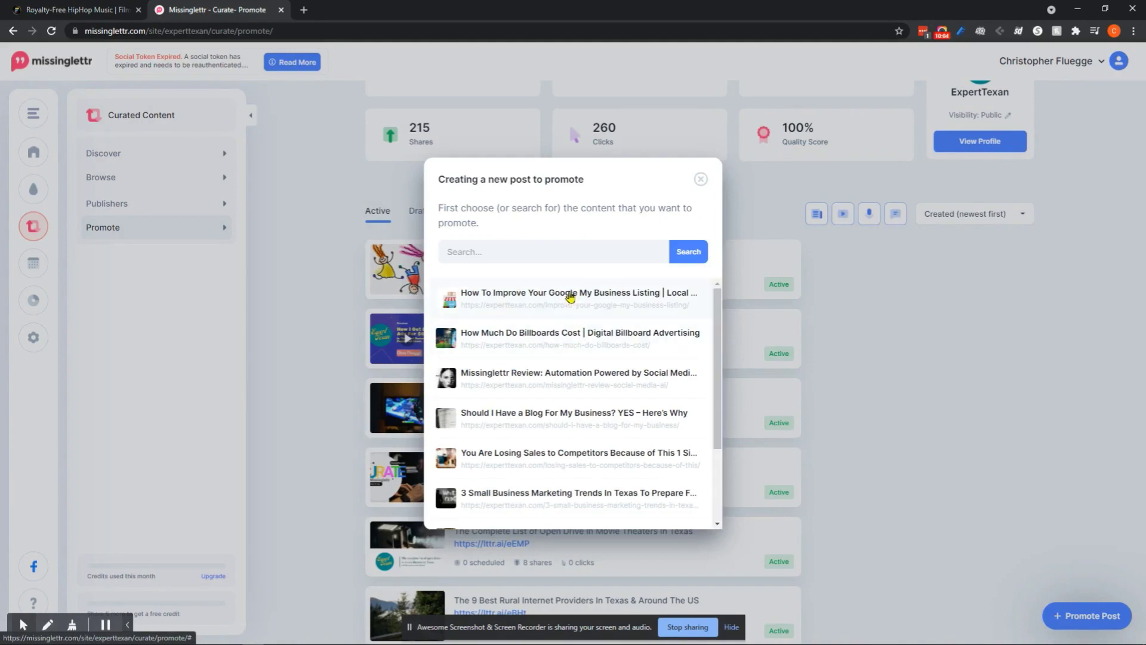
{"action": "left_click", "coordinate": [570, 297]}
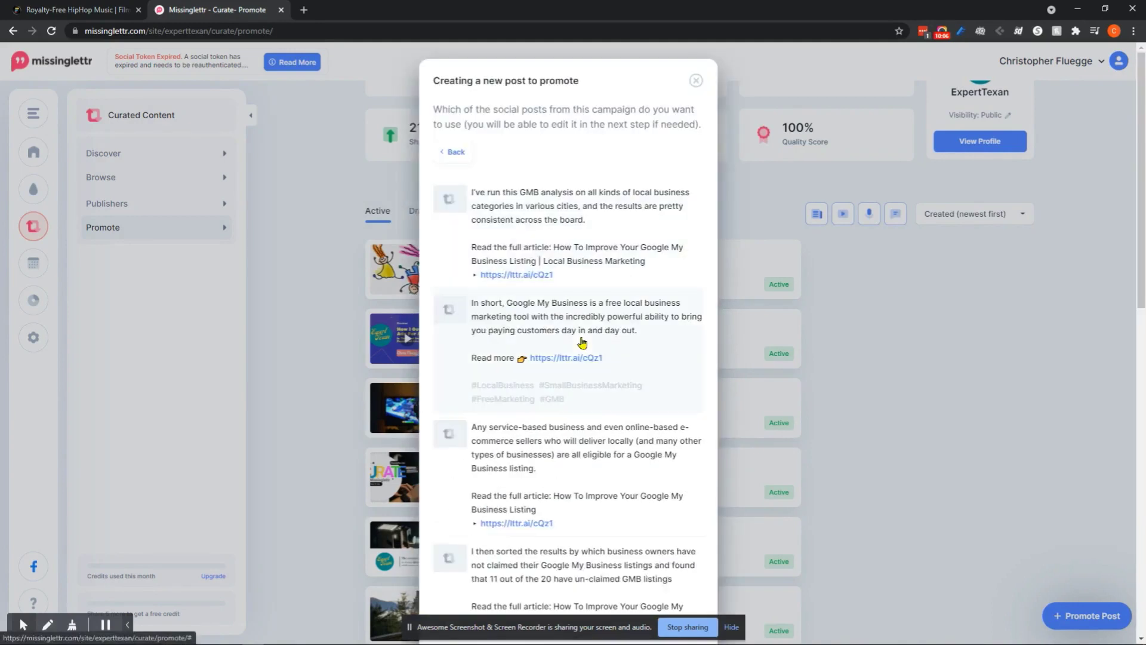
{"action": "scroll", "coordinate": [579, 418], "scroll_direction": "down", "scroll_amount": 3}
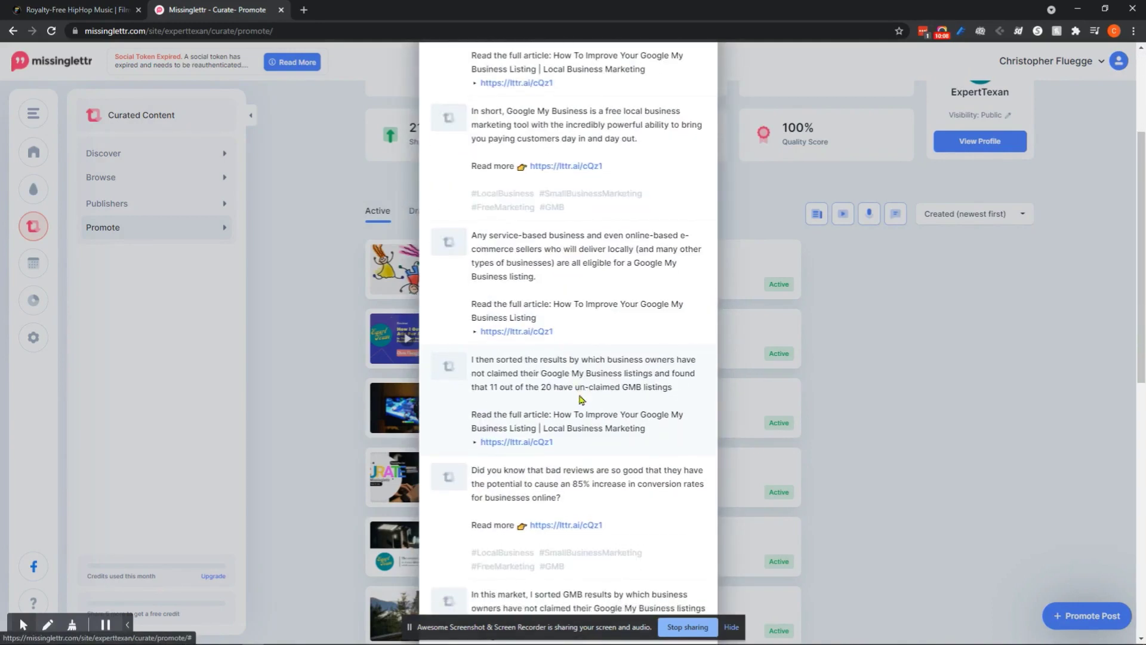
{"action": "scroll", "coordinate": [583, 399], "scroll_direction": "down", "scroll_amount": 3}
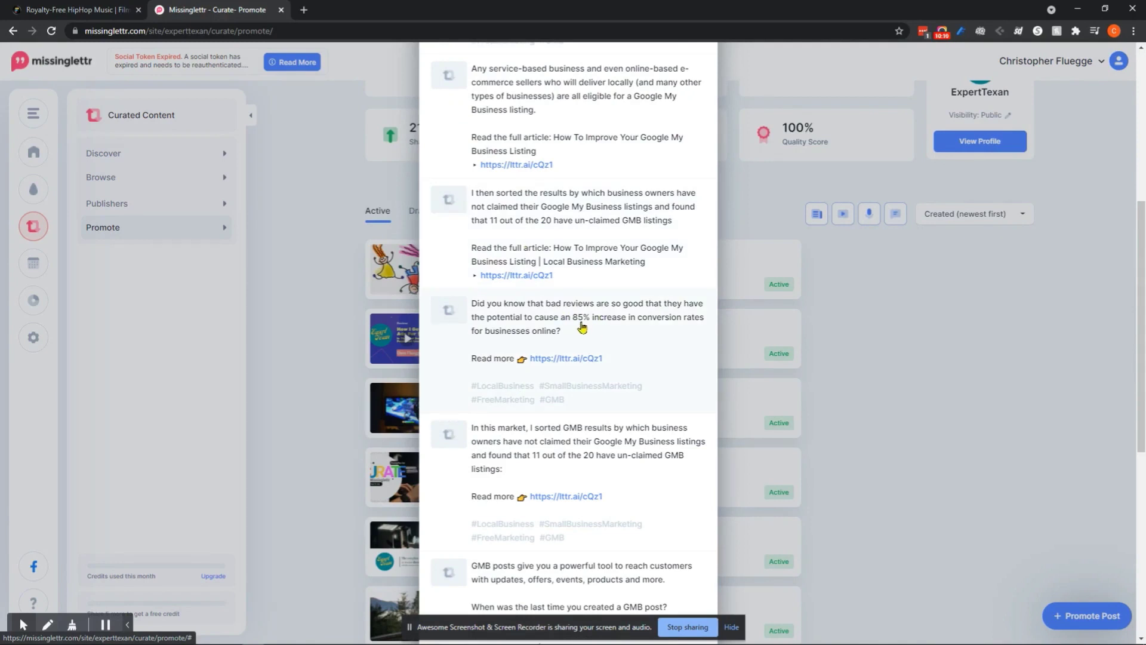
{"action": "scroll", "coordinate": [592, 328], "scroll_direction": "down", "scroll_amount": 5}
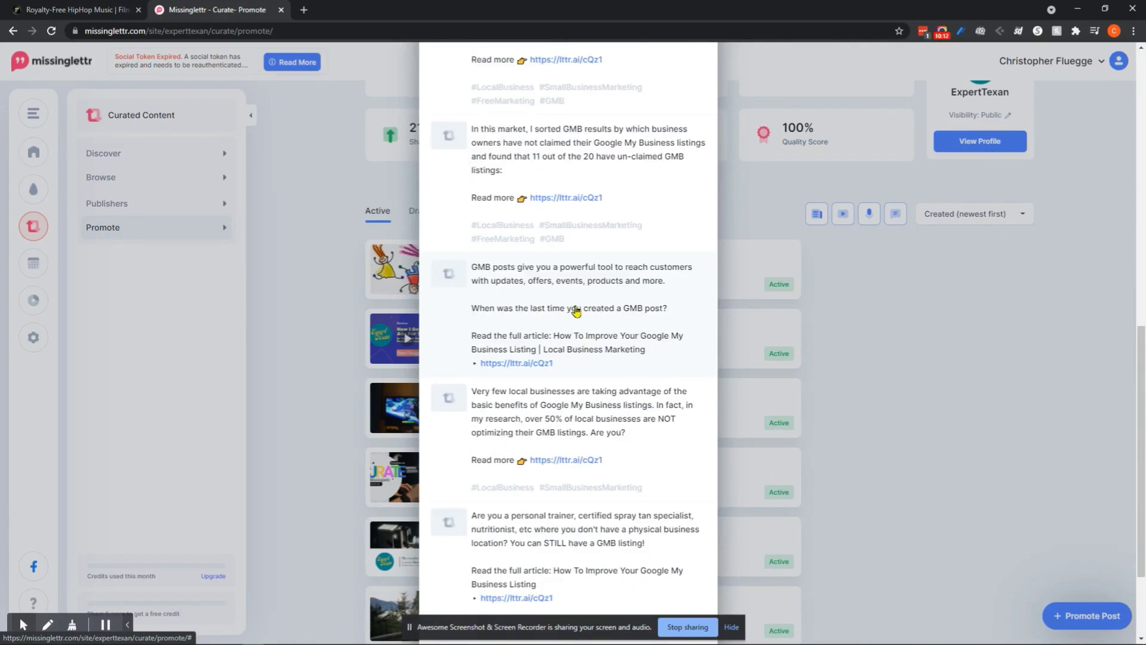
{"action": "left_click", "coordinate": [576, 309]}
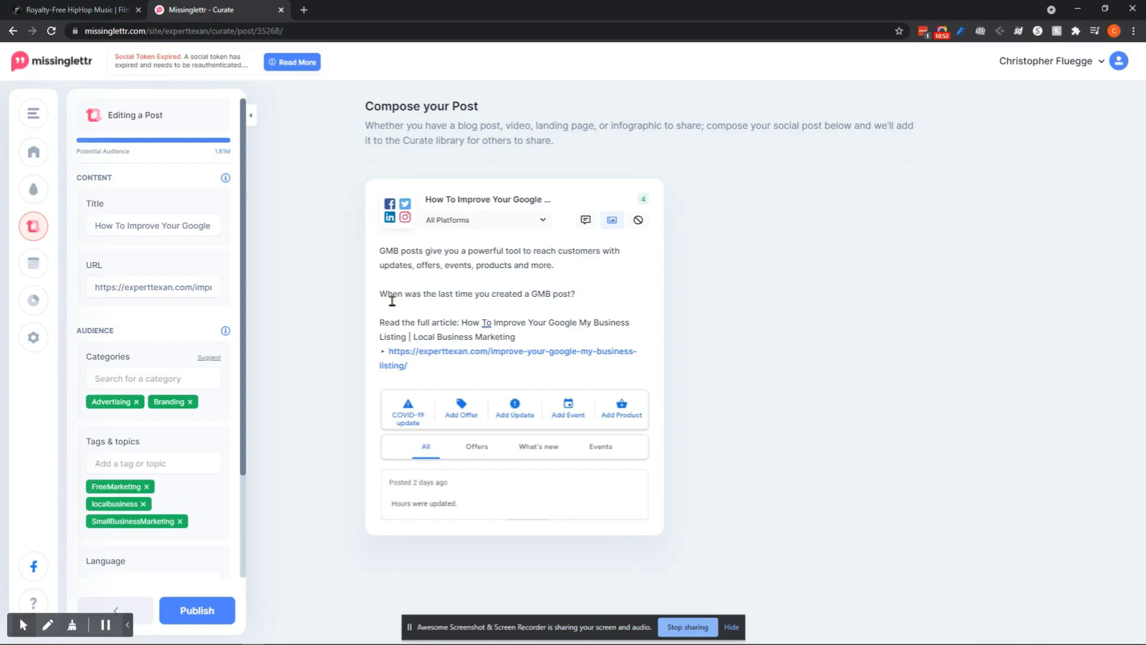
- Leave the post editor and return to the Discover page of Curated Content
{"action": "left_click", "coordinate": [55, 231]}
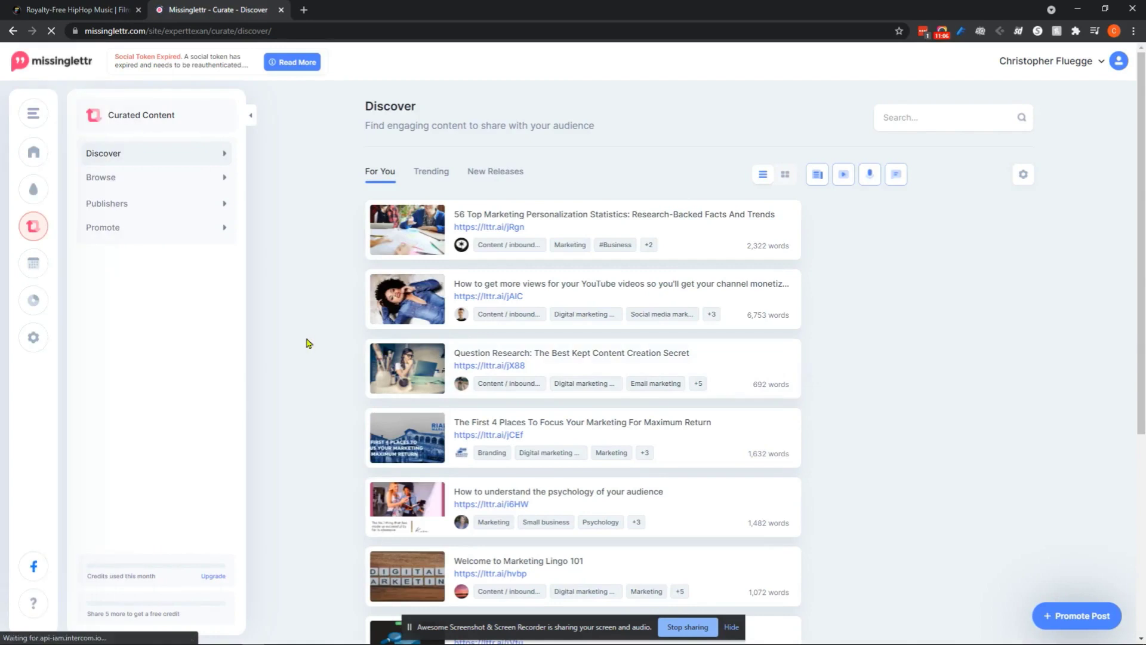
{"action": "mouse_move", "coordinate": [731, 302]}
{"action": "mouse_move", "coordinate": [619, 305]}
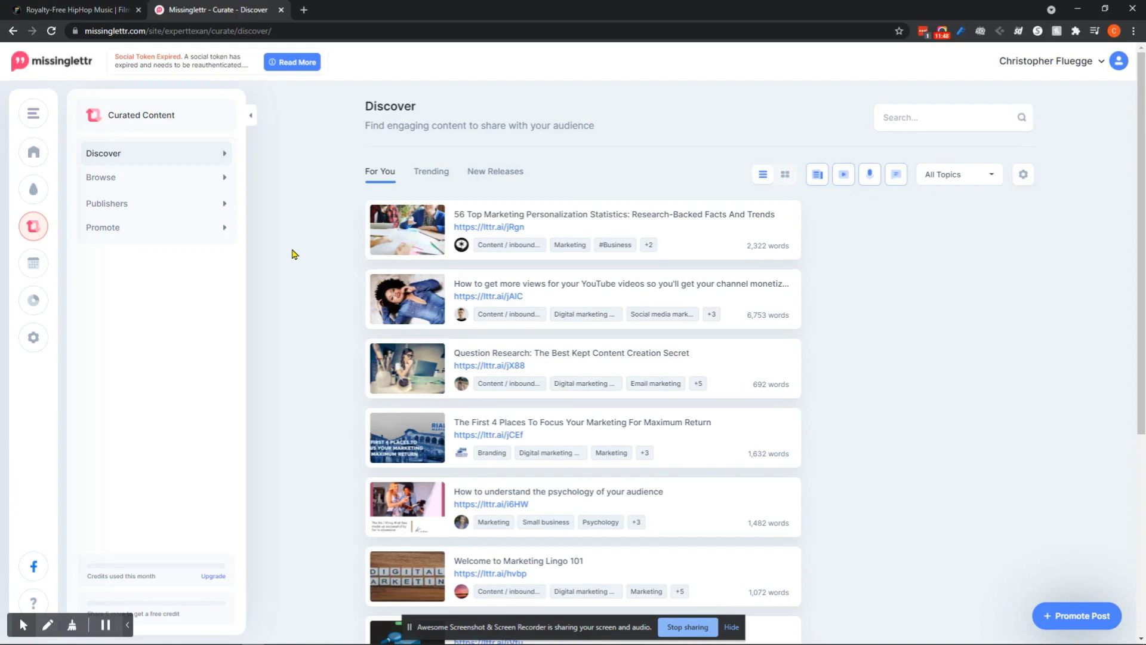
- Review the statistics and active posts on the Promote page, and open the ExpertTexan publisher profile
{"action": "left_click", "coordinate": [140, 231]}
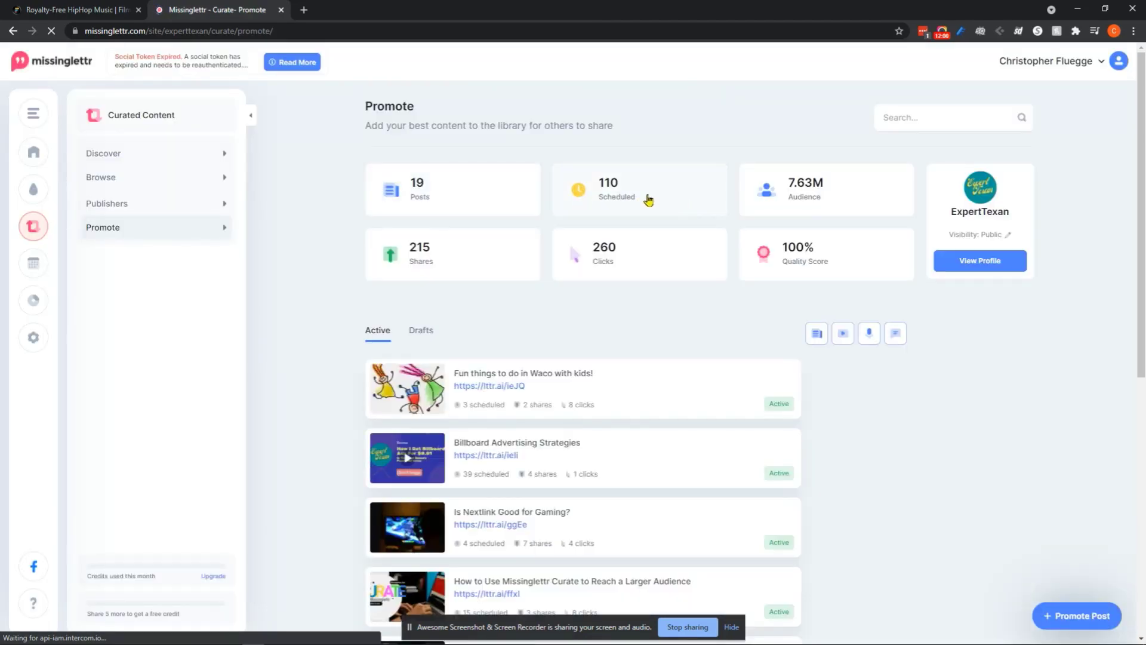
{"action": "scroll", "coordinate": [513, 384], "scroll_direction": "down", "scroll_amount": 3}
{"action": "scroll", "coordinate": [575, 388], "scroll_direction": "down", "scroll_amount": 2}
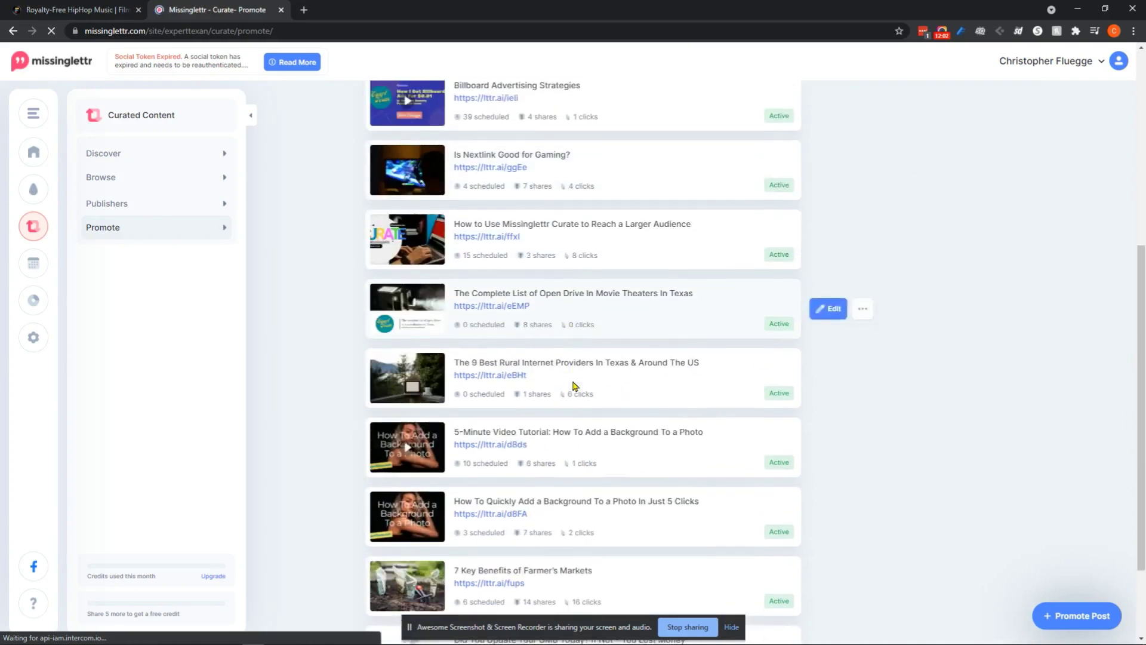
{"action": "scroll", "coordinate": [570, 364], "scroll_direction": "up", "scroll_amount": 5}
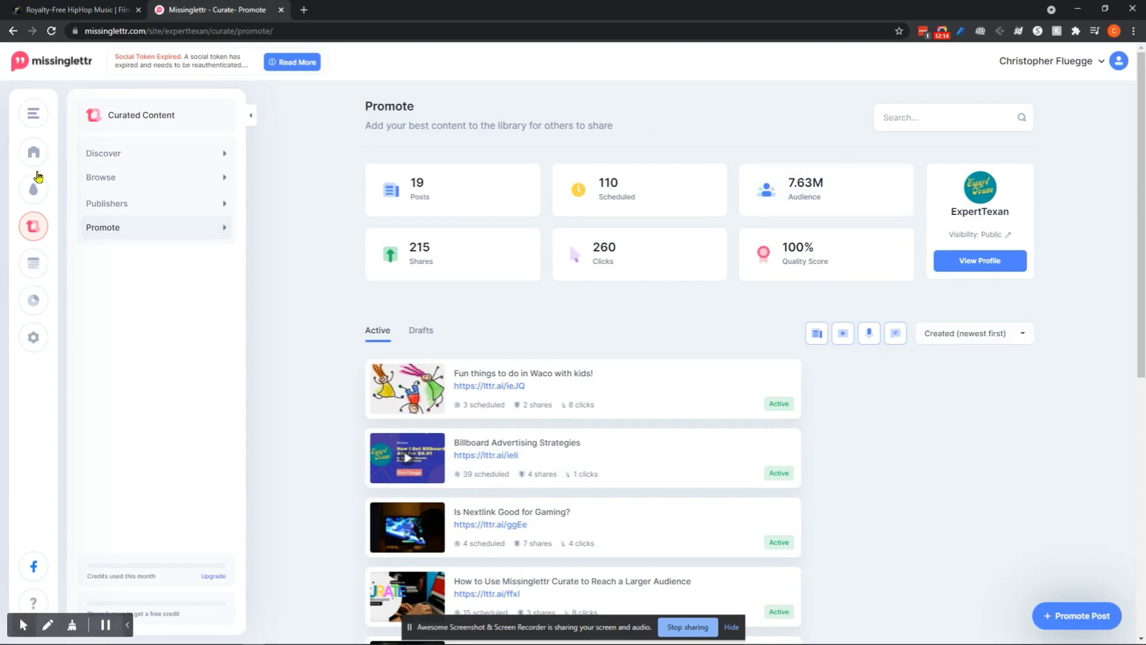
{"action": "mouse_move", "coordinate": [35, 180]}
{"action": "mouse_move", "coordinate": [642, 390]}
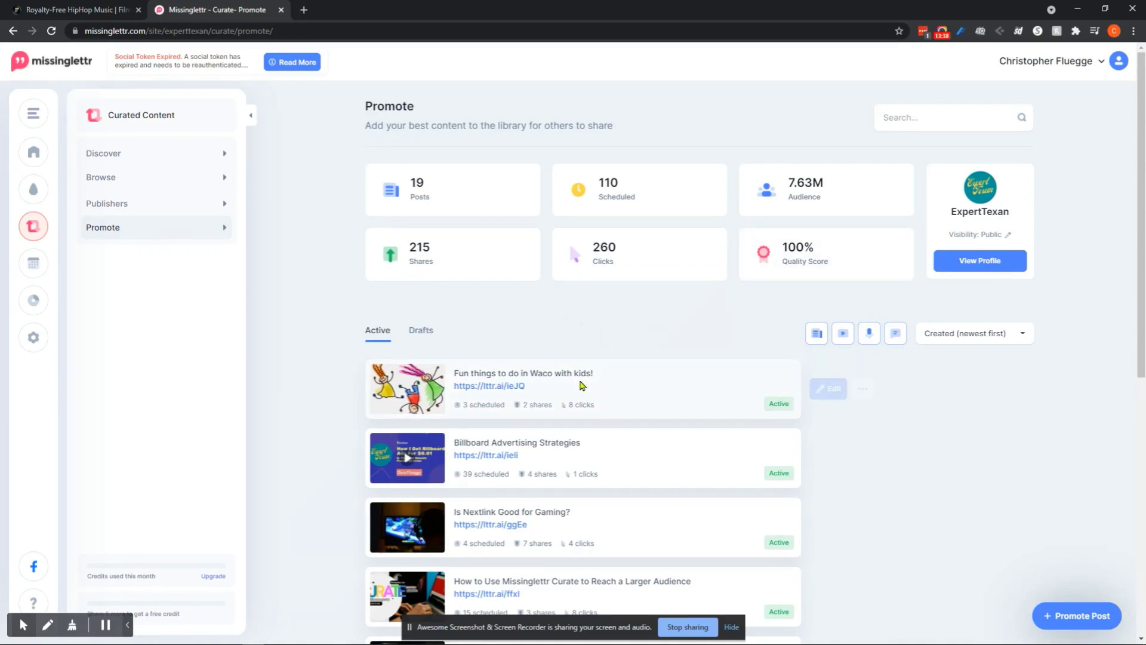
{"action": "mouse_move", "coordinate": [607, 391]}
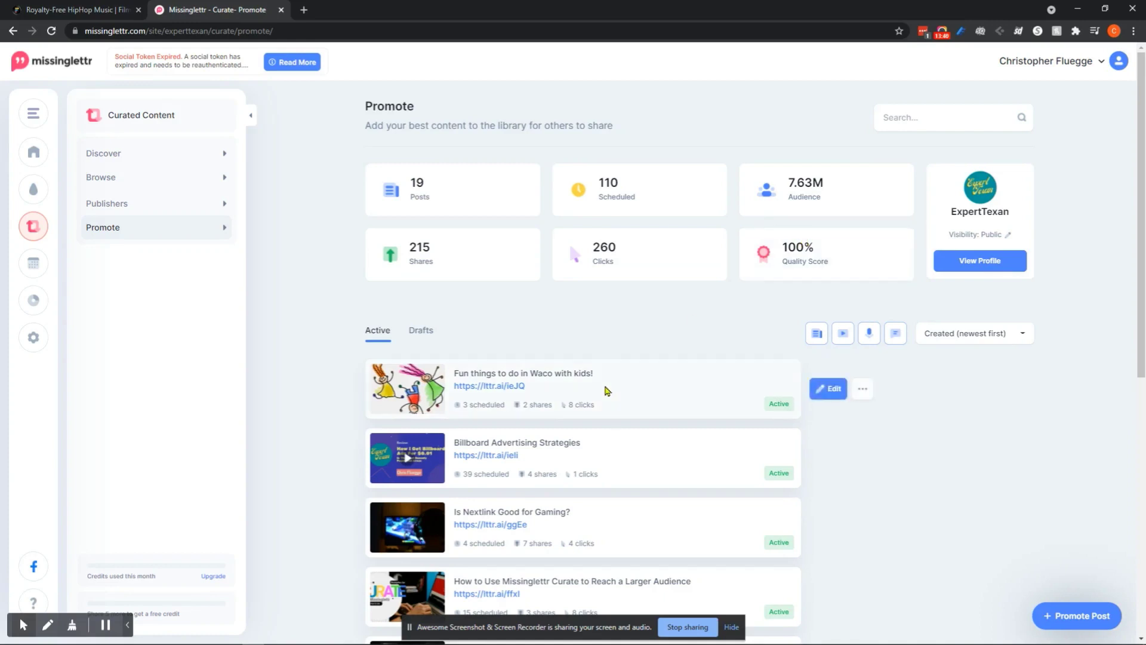
{"action": "scroll", "coordinate": [606, 391], "scroll_direction": "down", "scroll_amount": 3}
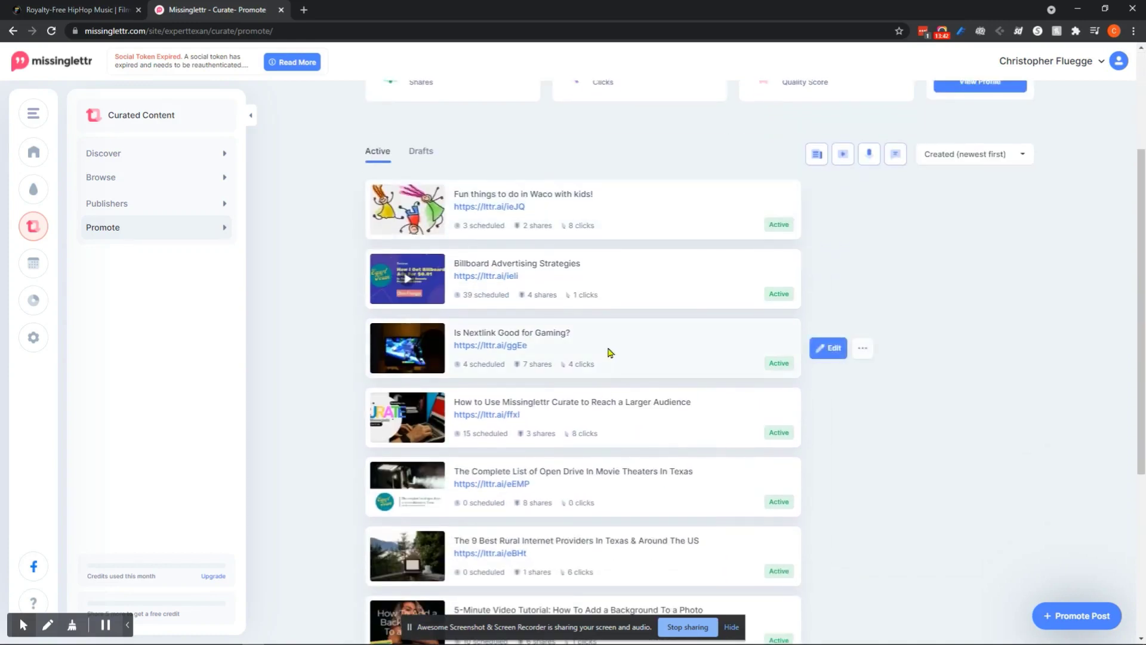
{"action": "scroll", "coordinate": [609, 352], "scroll_direction": "down", "scroll_amount": 5}
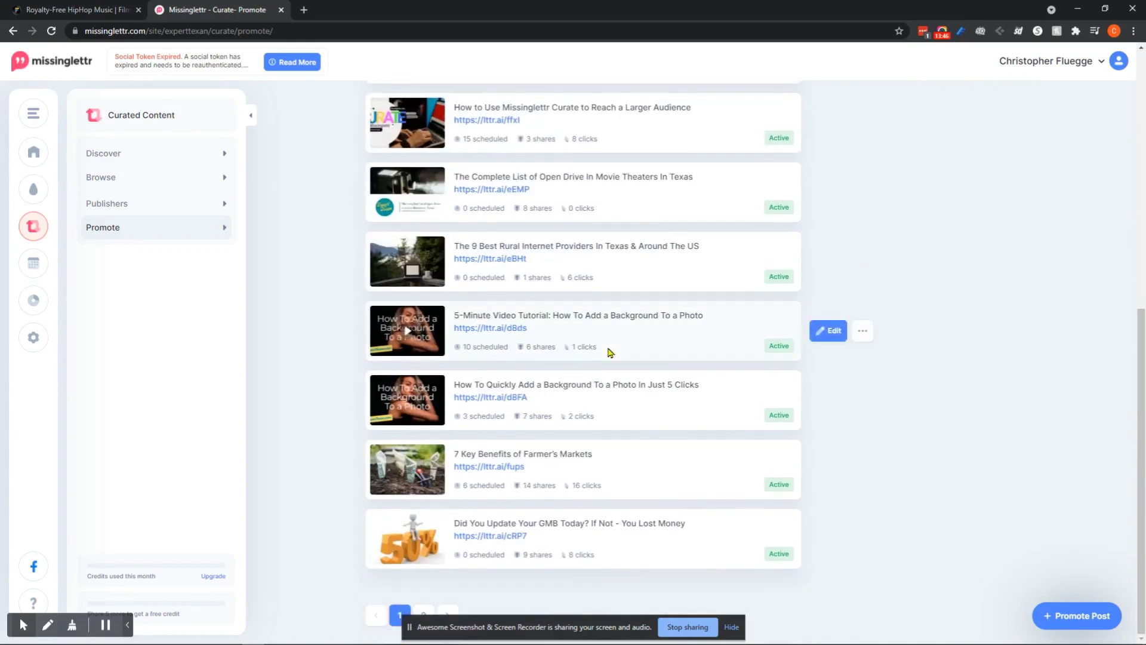
{"action": "scroll", "coordinate": [612, 338], "scroll_direction": "up", "scroll_amount": 8}
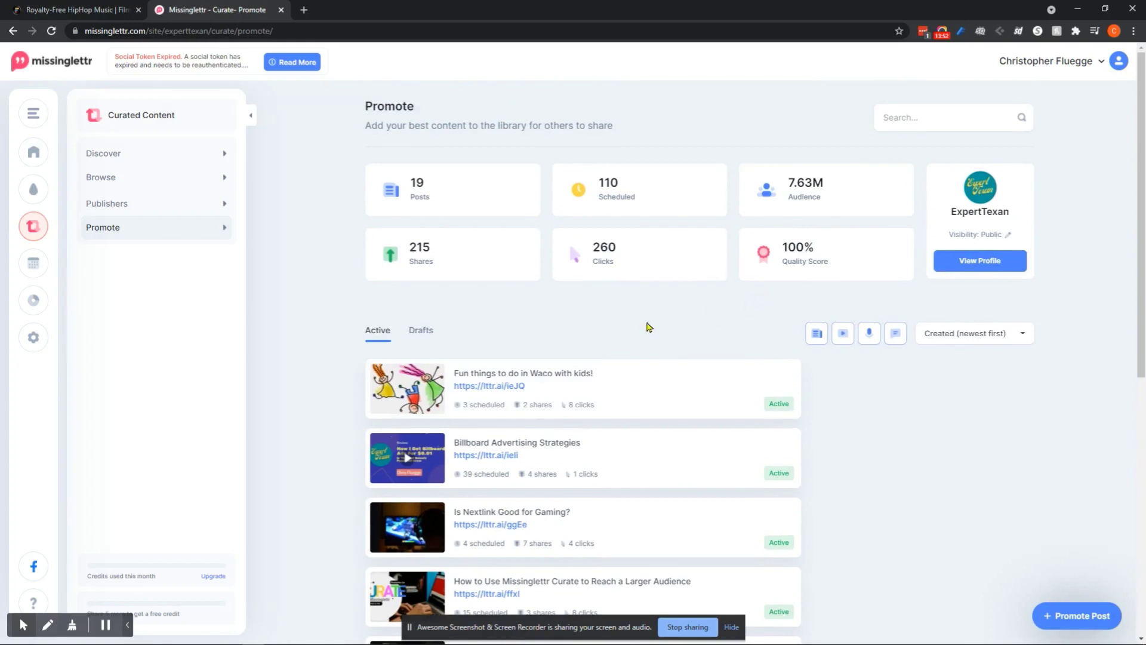
{"action": "left_click", "coordinate": [967, 261]}
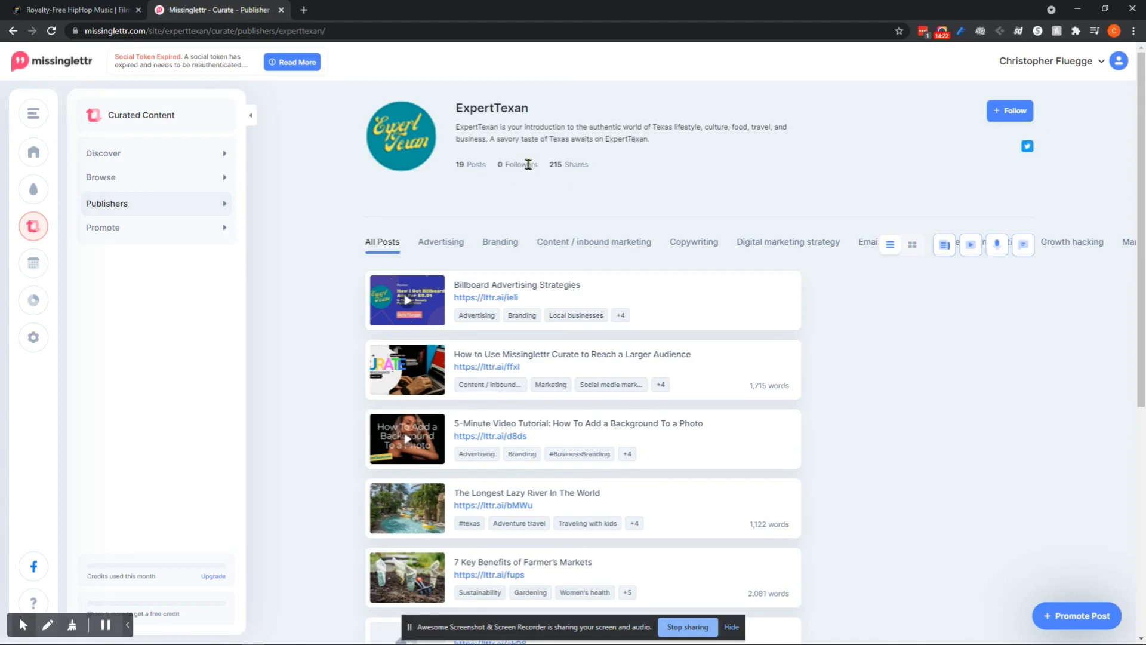
- Browse the Business category of Curated Content and look through its subcategories and the remaining categories
{"action": "left_click", "coordinate": [185, 184]}
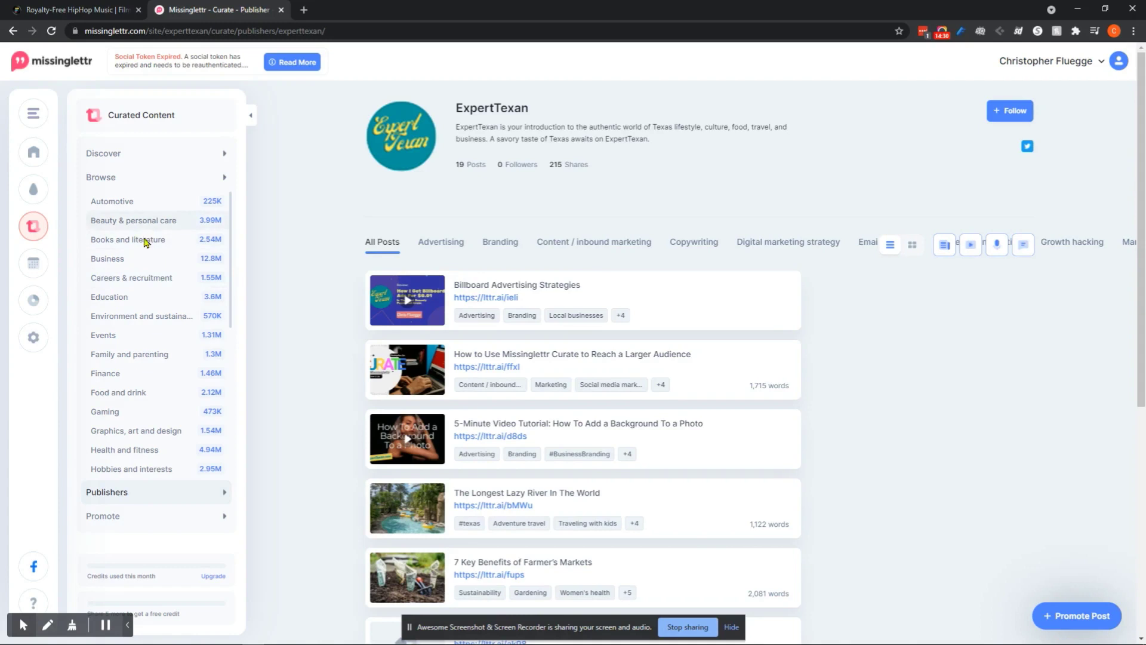
{"action": "left_click", "coordinate": [133, 264]}
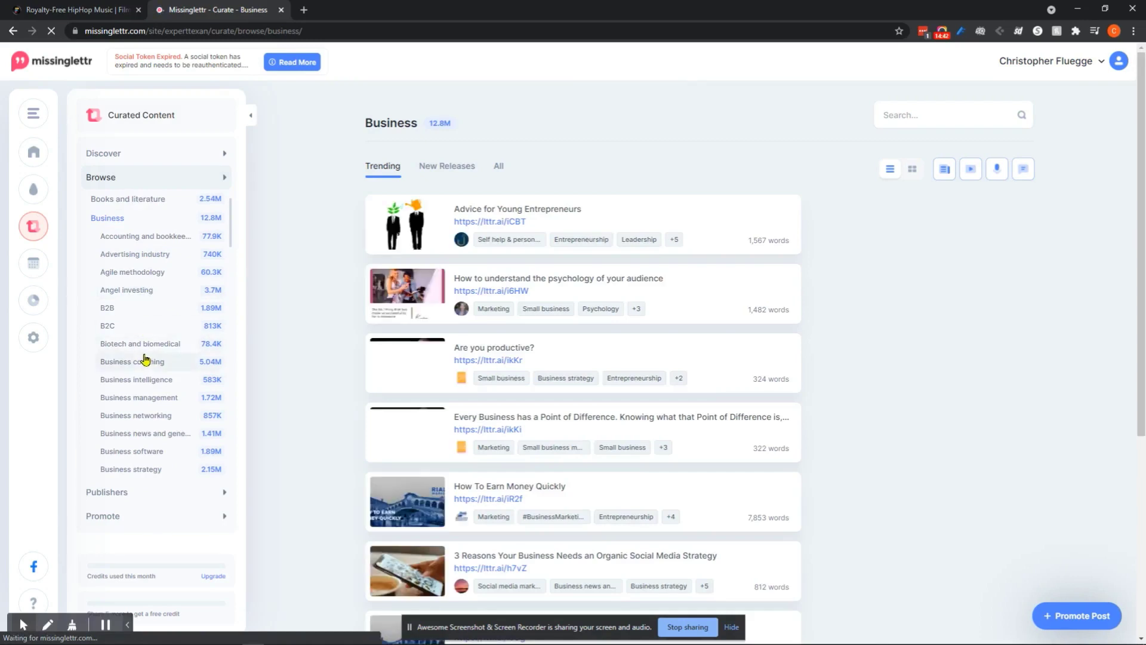
{"action": "scroll", "coordinate": [145, 358], "scroll_direction": "down", "scroll_amount": 1}
{"action": "scroll", "coordinate": [142, 350], "scroll_direction": "down", "scroll_amount": 1}
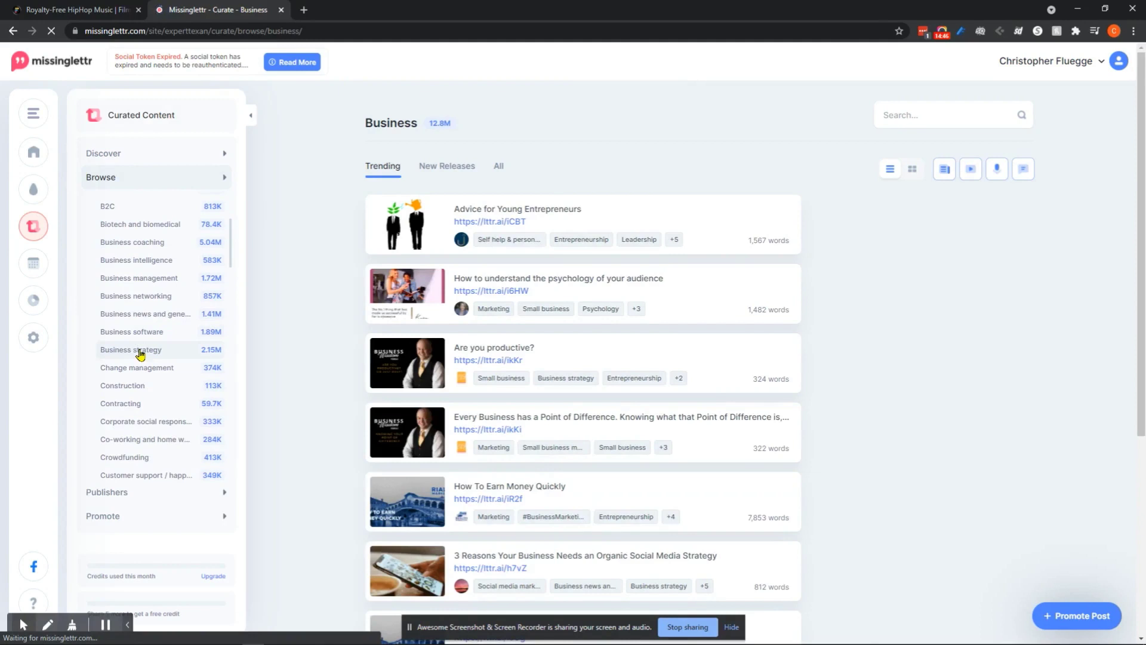
{"action": "scroll", "coordinate": [142, 353], "scroll_direction": "down", "scroll_amount": 6}
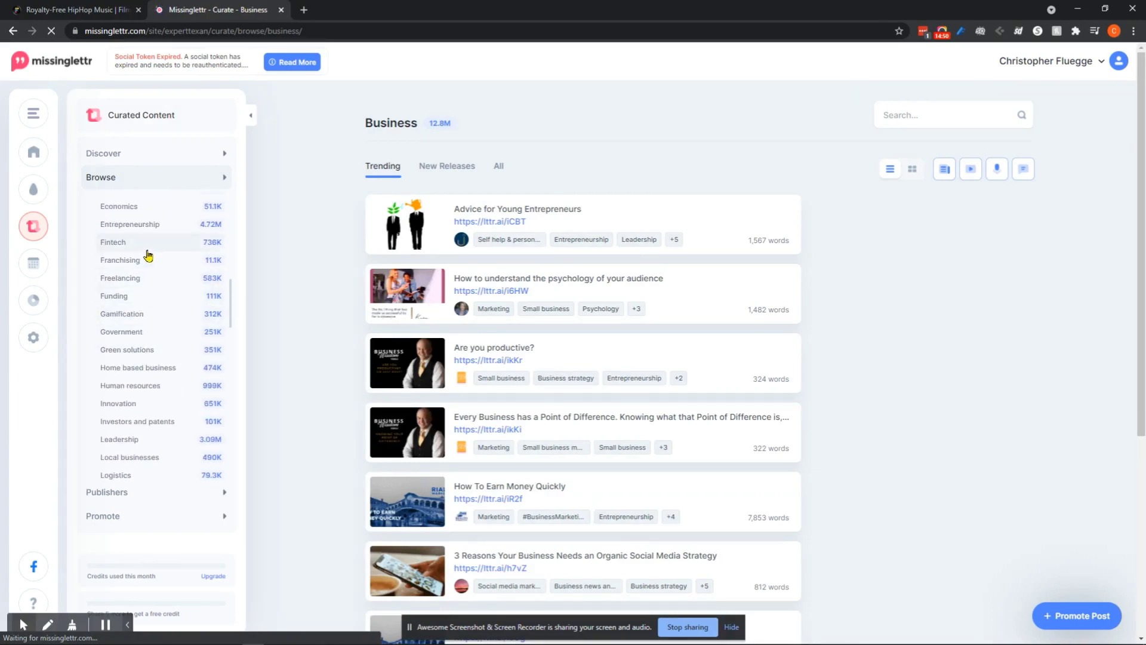
{"action": "scroll", "coordinate": [146, 292], "scroll_direction": "down", "scroll_amount": 3}
{"action": "scroll", "coordinate": [163, 316], "scroll_direction": "up", "scroll_amount": 10}
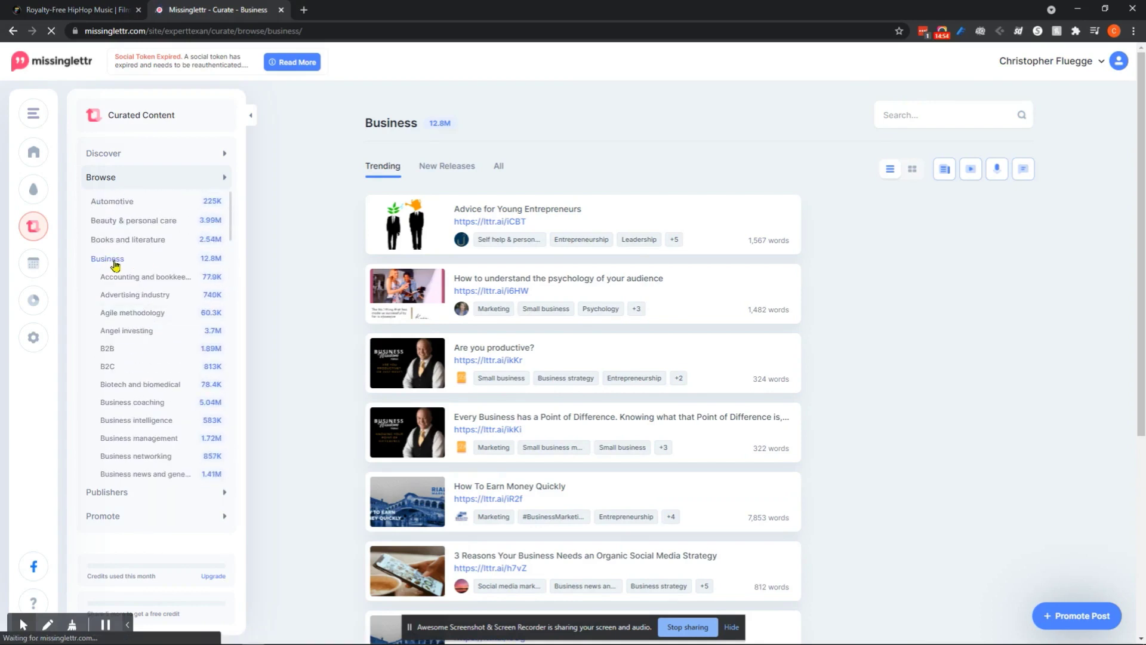
{"action": "scroll", "coordinate": [146, 340], "scroll_direction": "down", "scroll_amount": 10}
{"action": "scroll", "coordinate": [146, 345], "scroll_direction": "down", "scroll_amount": 5}
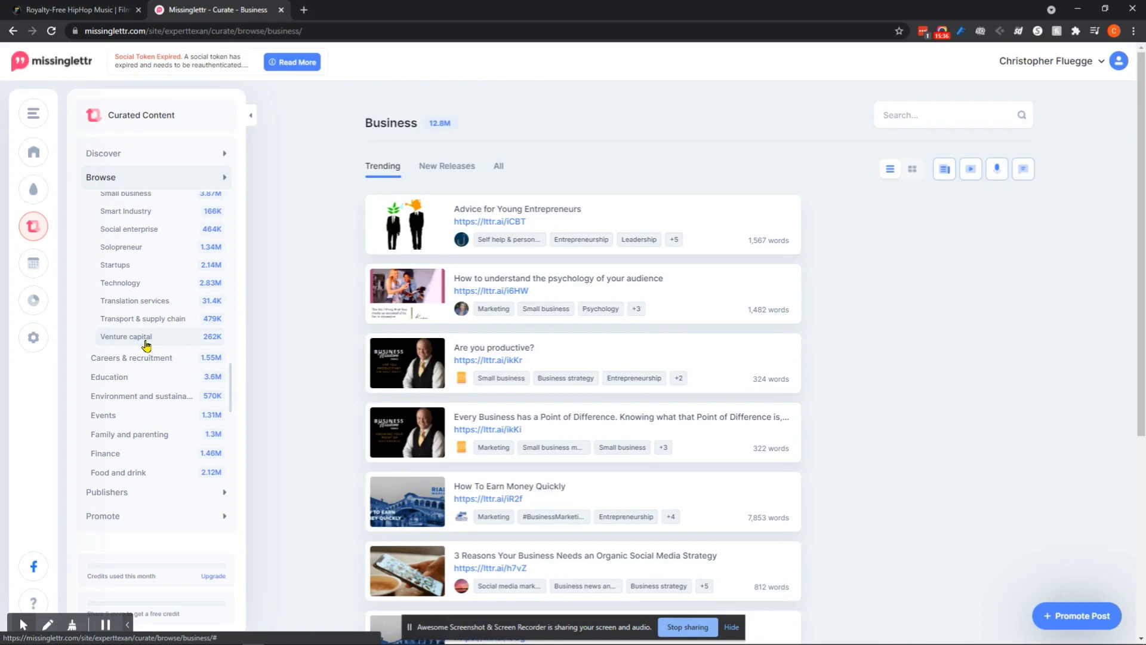
{"action": "scroll", "coordinate": [122, 275], "scroll_direction": "down", "scroll_amount": 7}
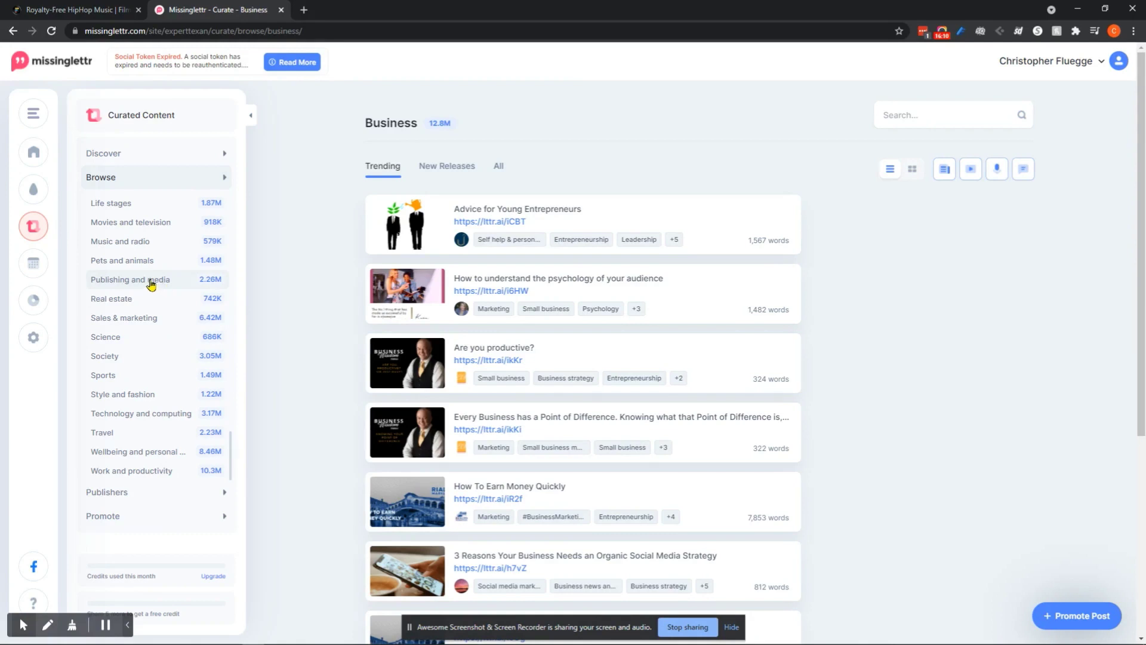
- Open the calendar for the week of Jul 19 - Jul 25, 2021 and show the options of Thursday's 06:15am post
{"action": "left_click", "coordinate": [81, 267]}
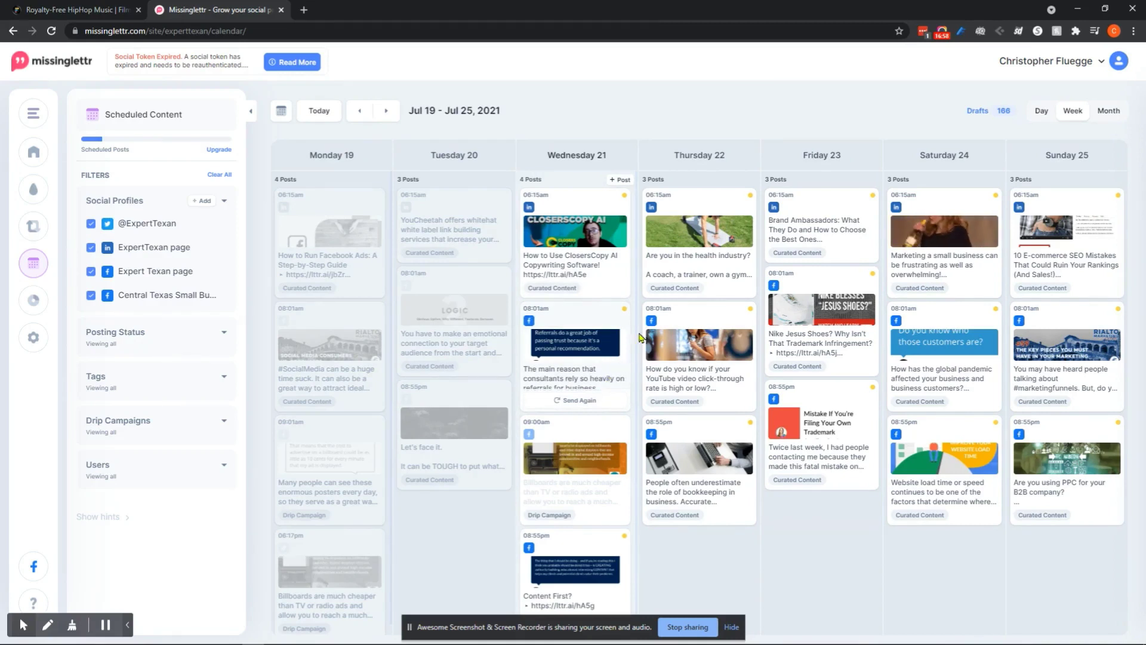
{"action": "left_click_drag", "start_coordinate": [554, 325], "coordinate": [528, 338]}
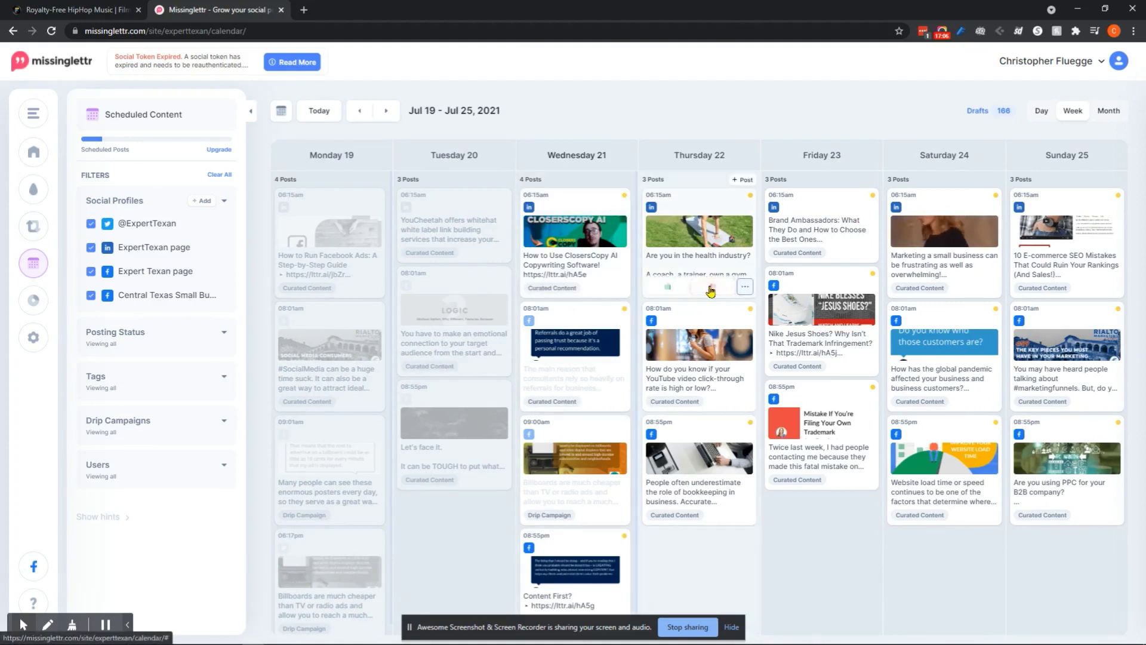
{"action": "left_click", "coordinate": [745, 286]}
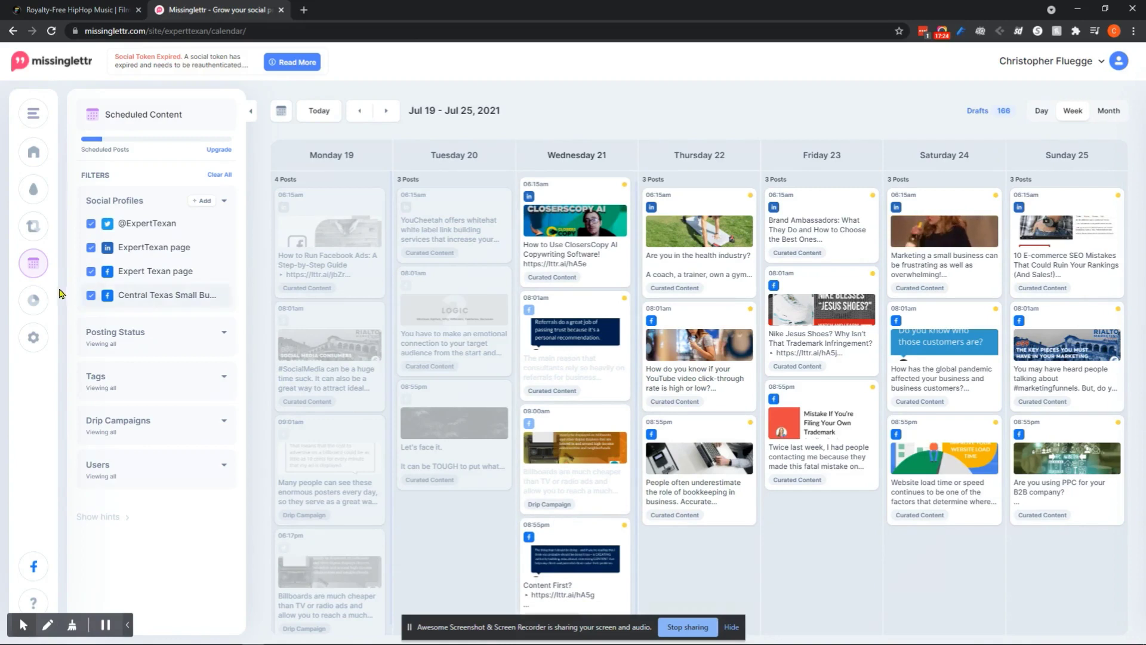
- Open Analytics and look through the click, social profile, drip campaign, location and best-time reports
{"action": "mouse_move", "coordinate": [77, 301]}
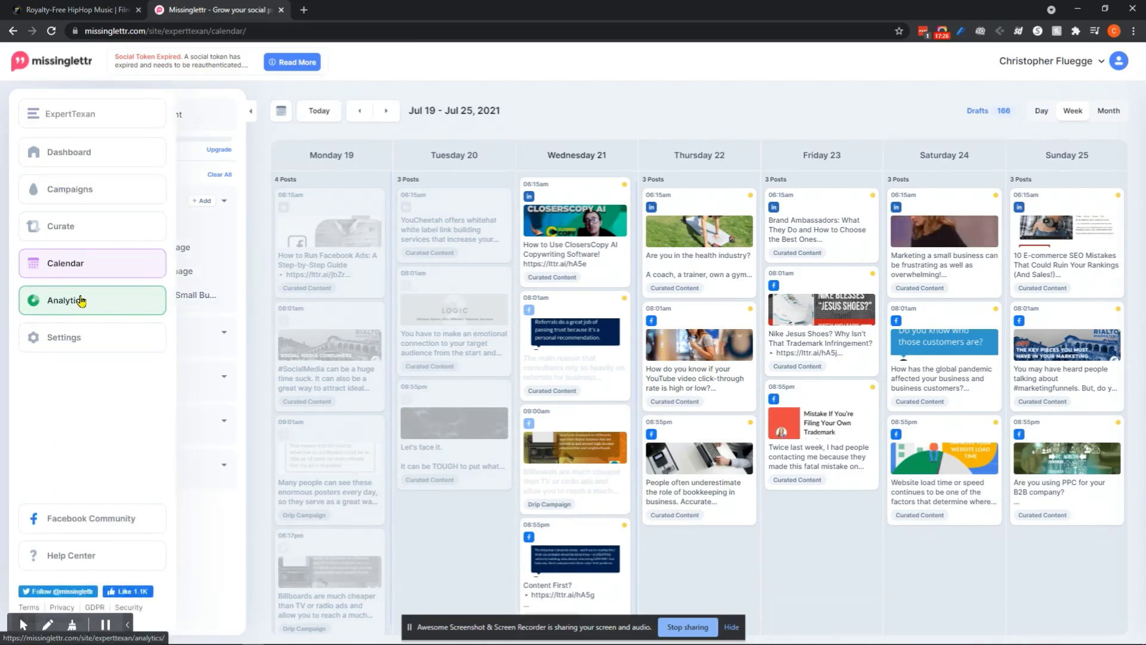
{"action": "left_click", "coordinate": [105, 305]}
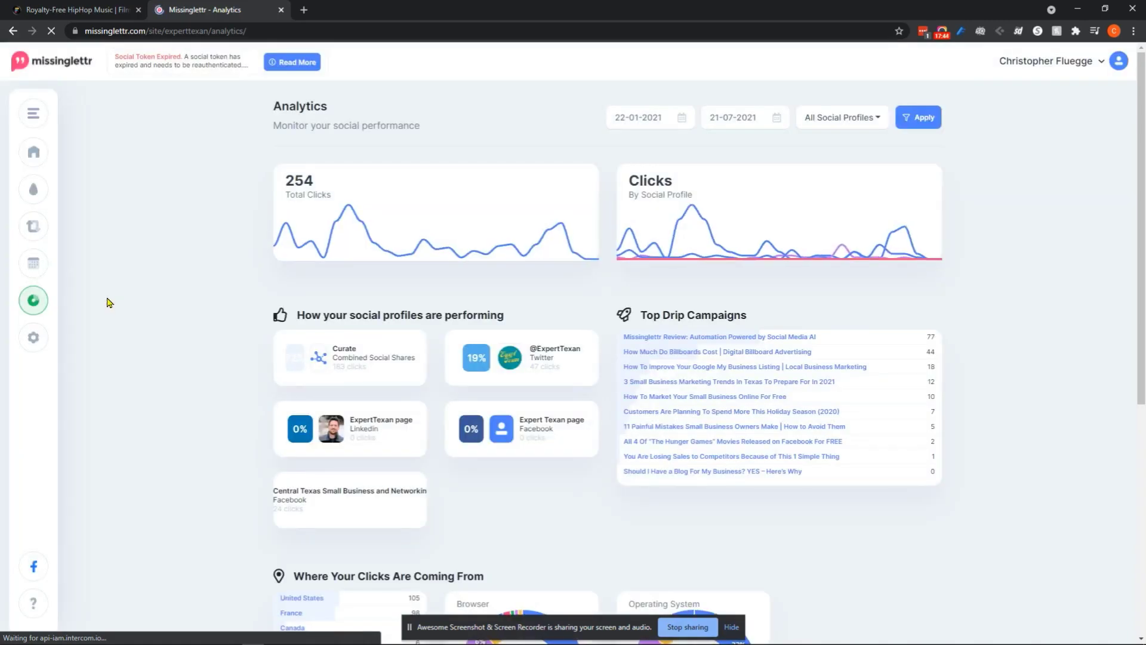
{"action": "scroll", "coordinate": [109, 302], "scroll_direction": "down", "scroll_amount": 6}
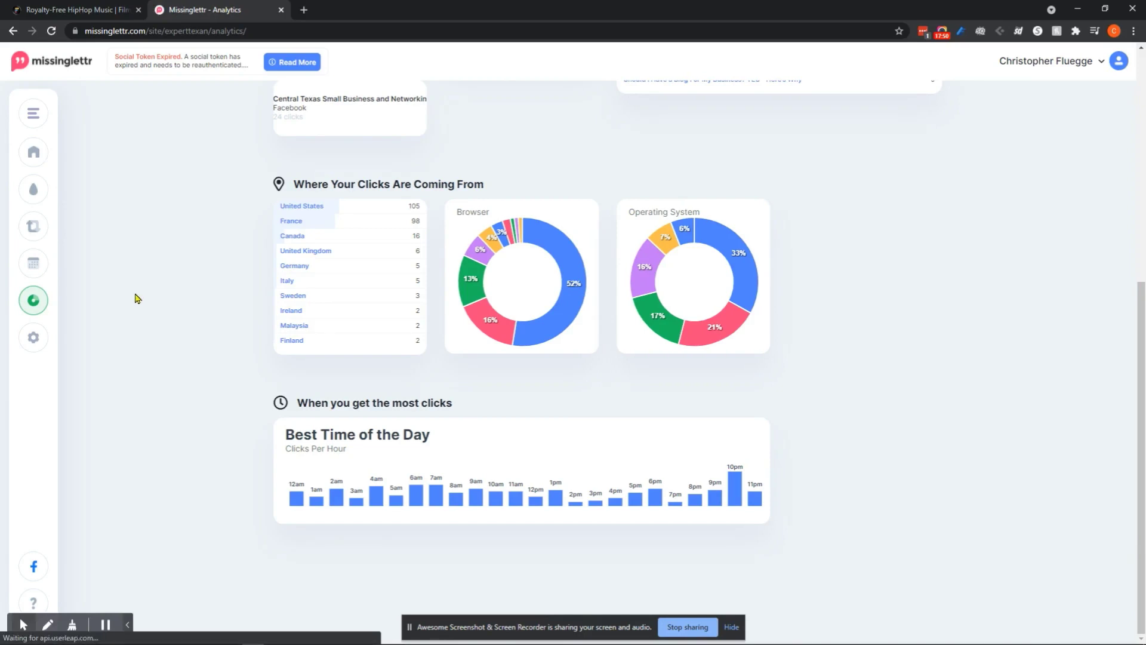
{"action": "scroll", "coordinate": [154, 282], "scroll_direction": "up", "scroll_amount": 6}
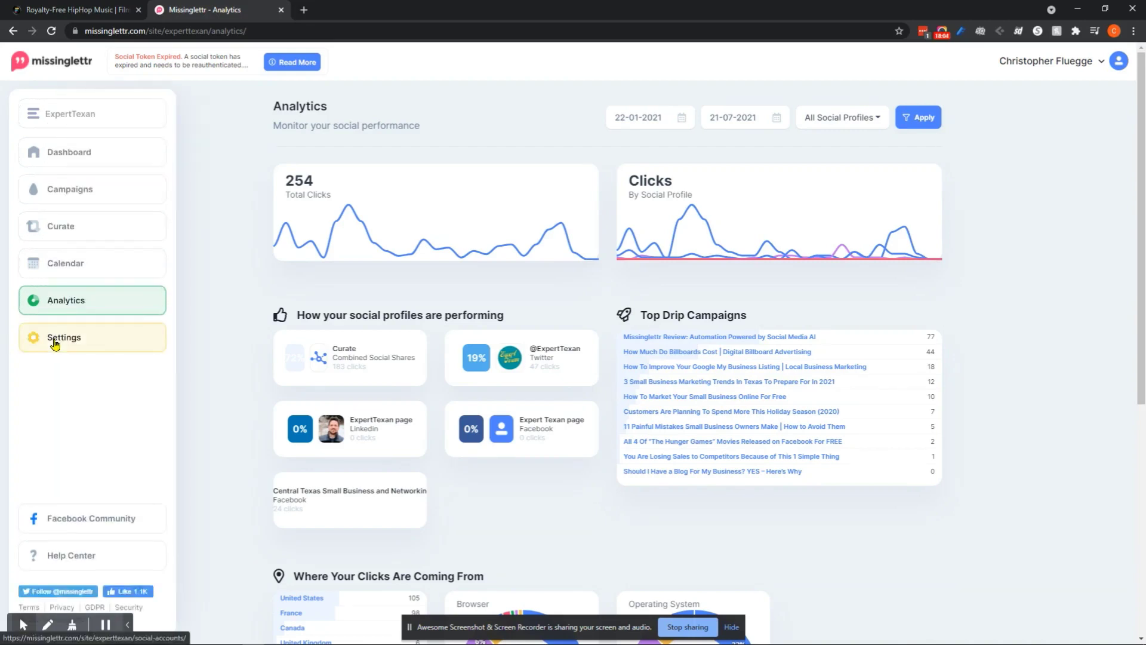
- Open the workspace settings on Social Profiles and look through the Posting, Content, Curate and Drip Campaigns settings categories
{"action": "left_click", "coordinate": [54, 343]}
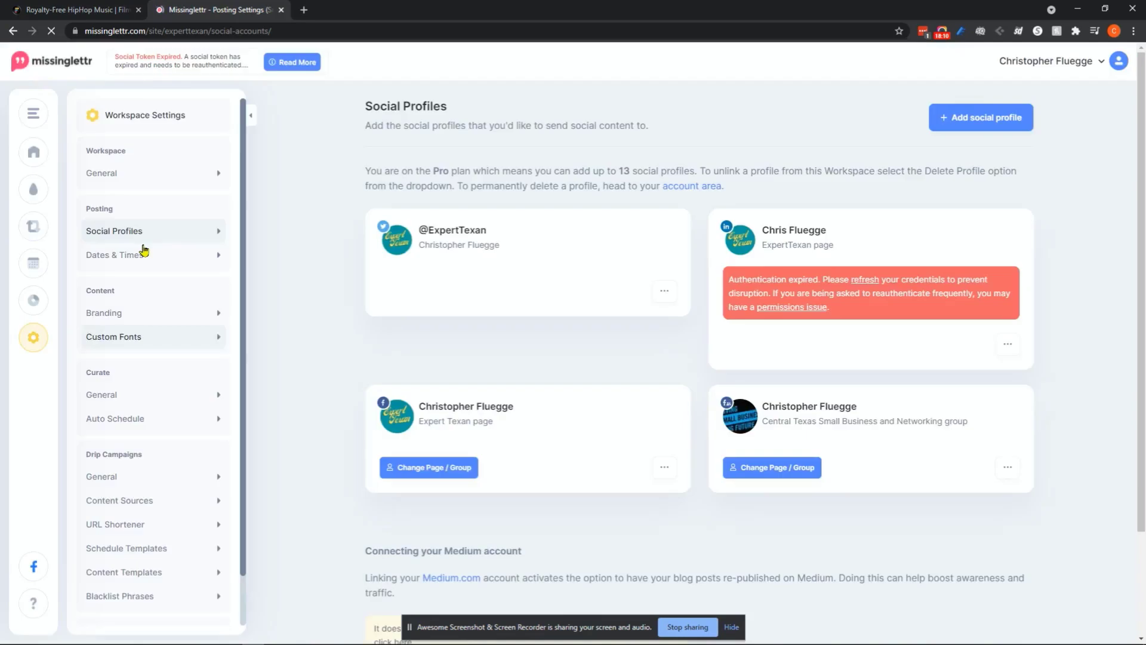
{"action": "scroll", "coordinate": [143, 323], "scroll_direction": "down", "scroll_amount": 1}
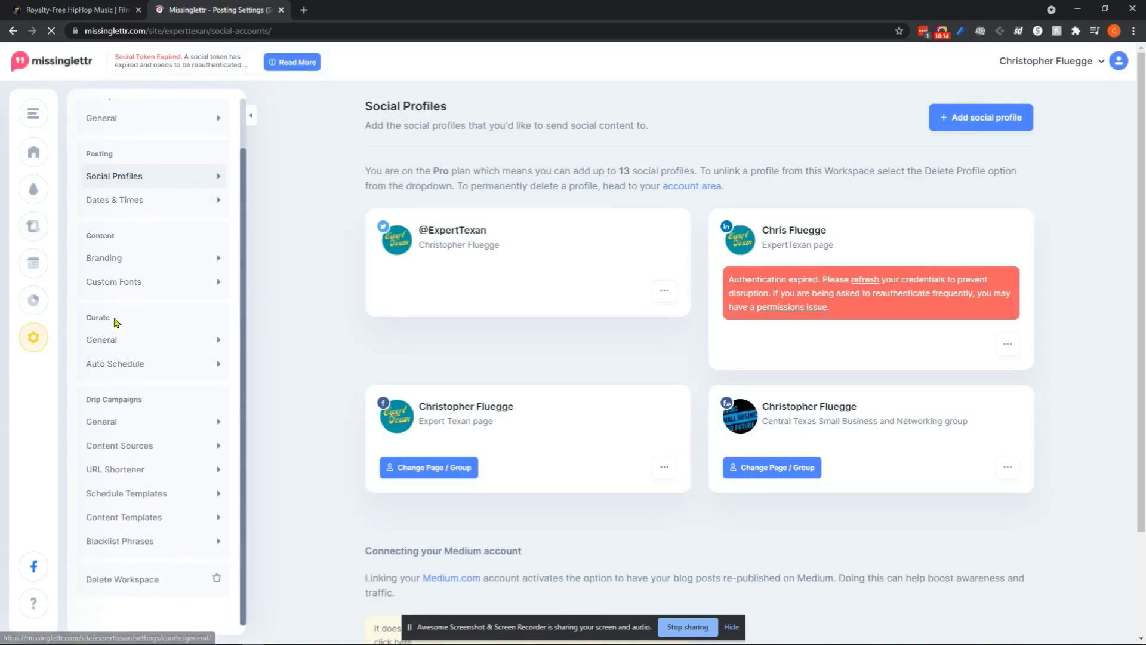
{"action": "mouse_move", "coordinate": [147, 335]}
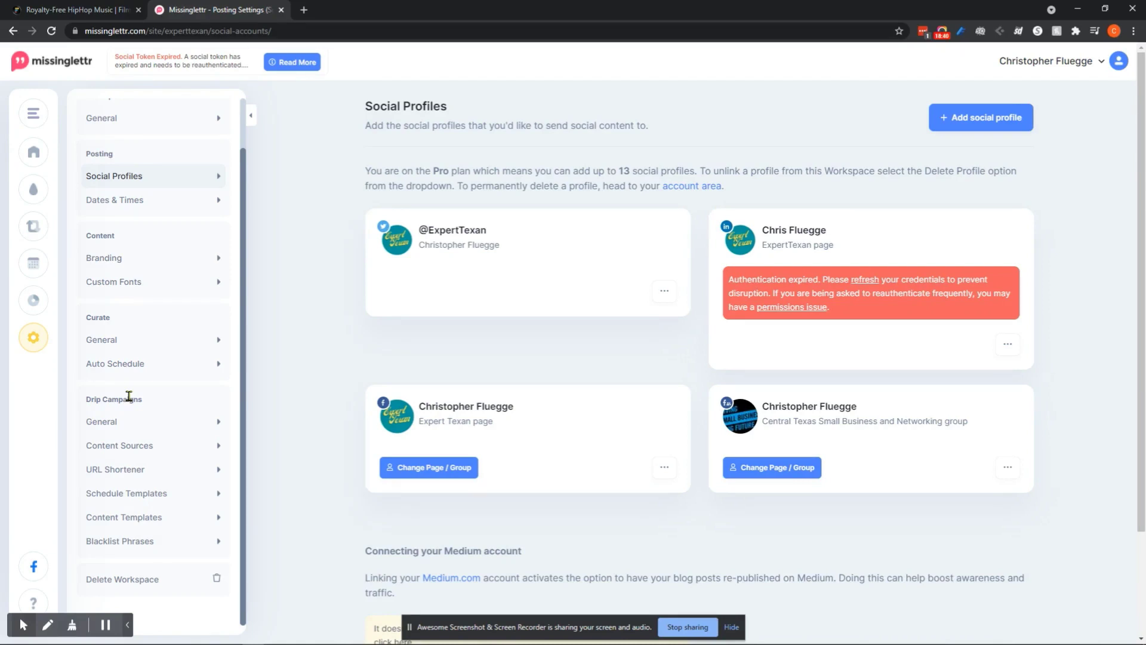
{"action": "mouse_move", "coordinate": [60, 154]}
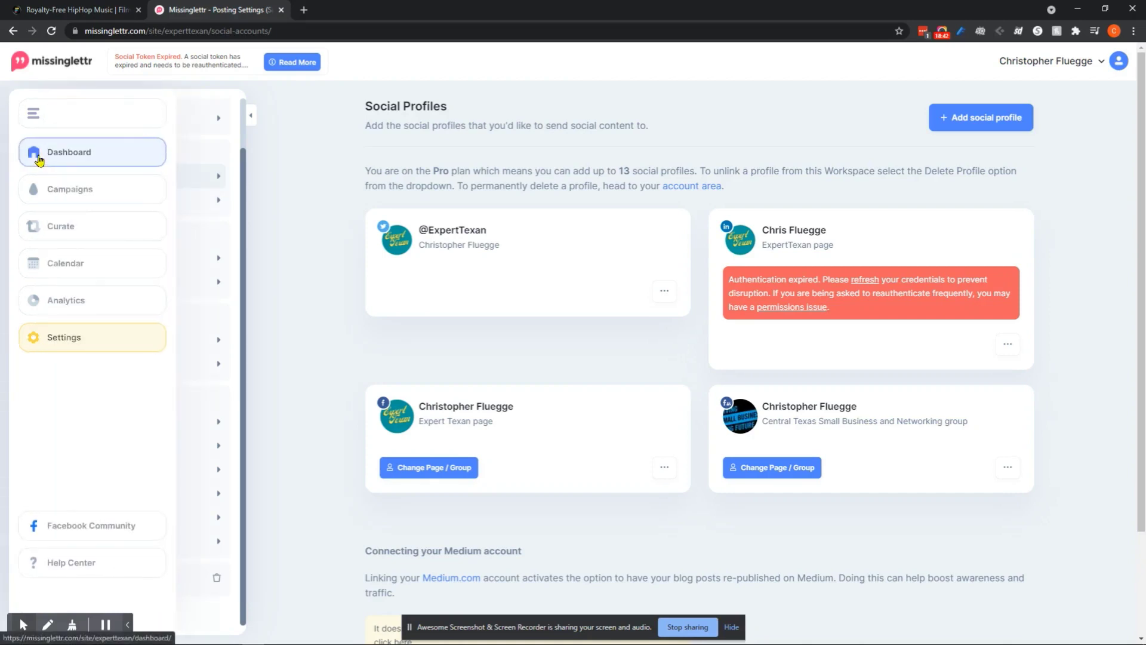